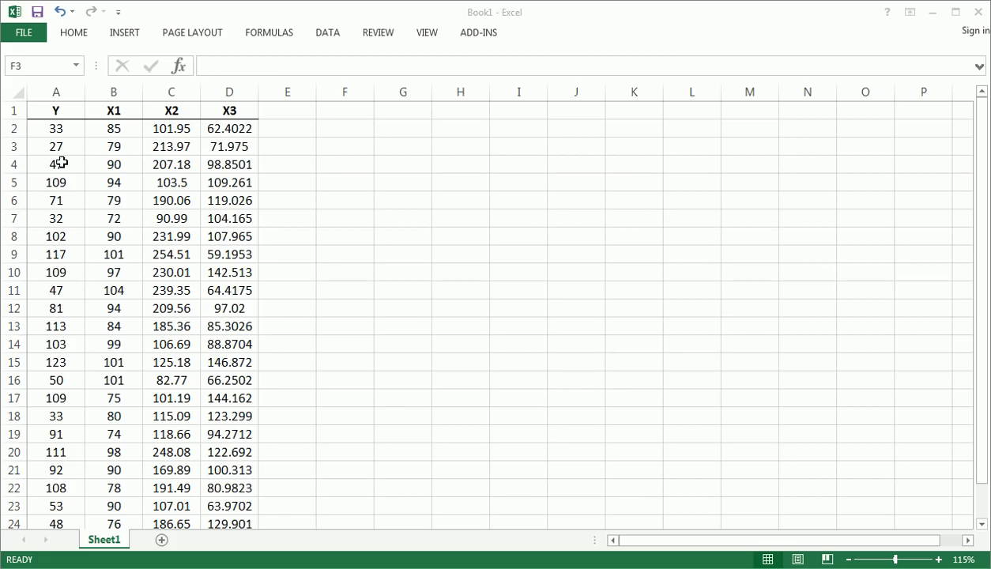
# Step: Examine the Y, X1, X2 and X3 column headers to tell the dependent variable from the independent variables
pyautogui.click(75, 133)
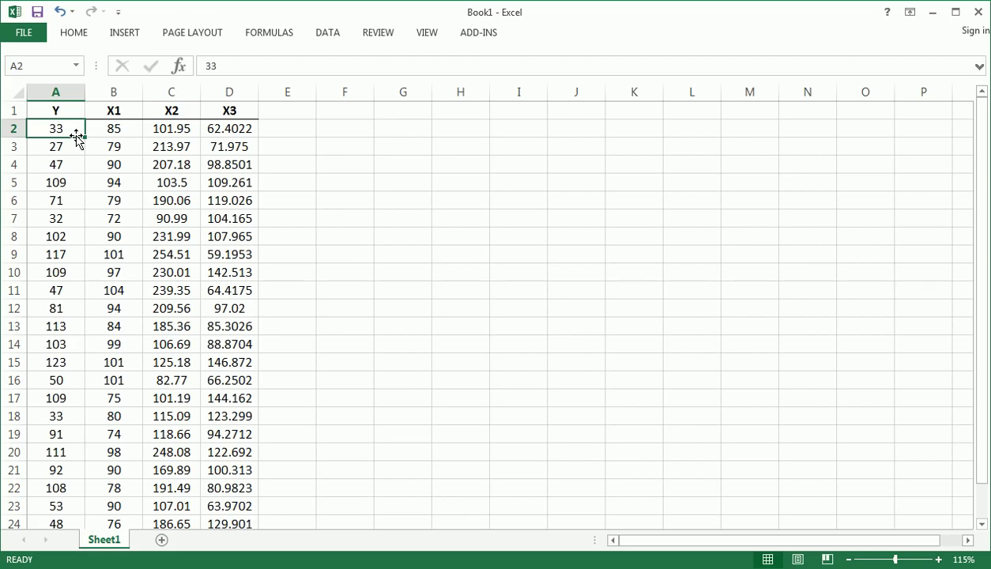
pyautogui.click(68, 111)
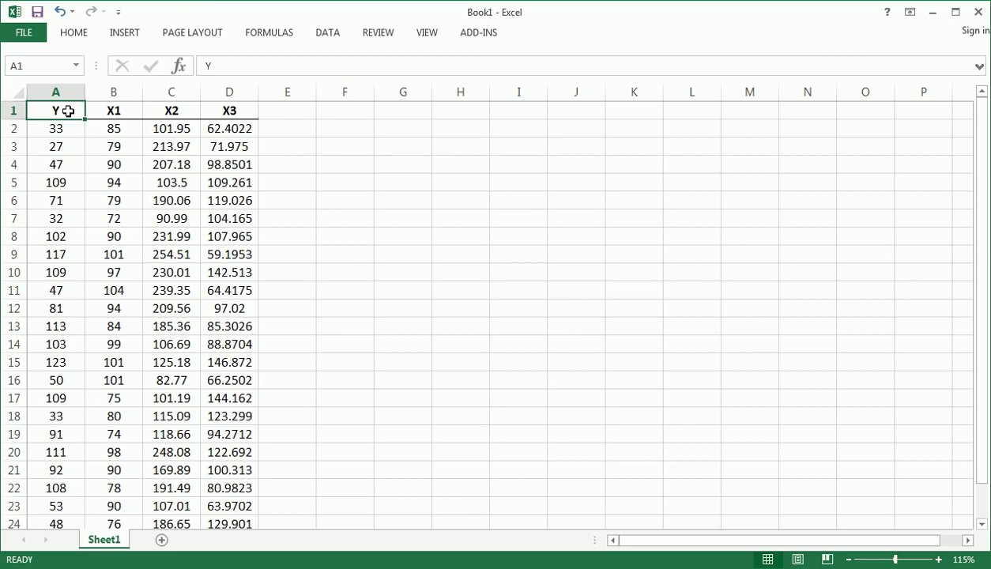
pyautogui.click(114, 110)
pyautogui.click(171, 109)
pyautogui.click(228, 109)
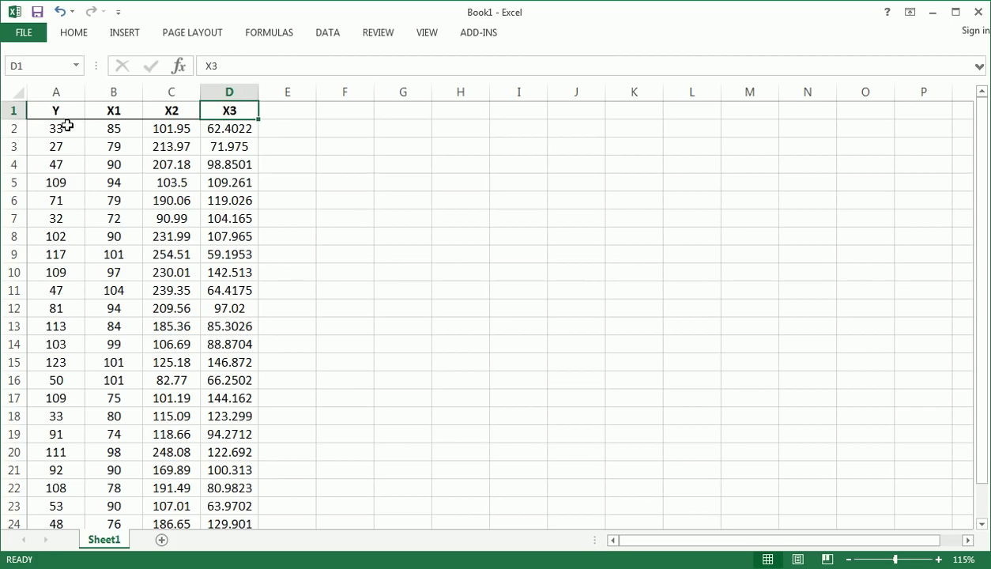
pyautogui.click(69, 111)
pyautogui.click(116, 108)
pyautogui.click(171, 109)
pyautogui.click(225, 110)
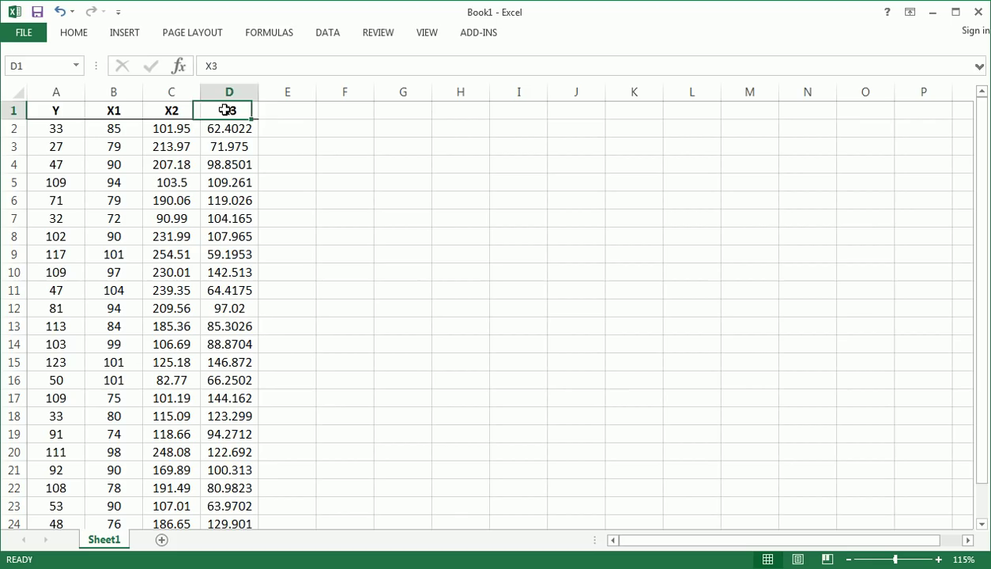
pyautogui.click(72, 111)
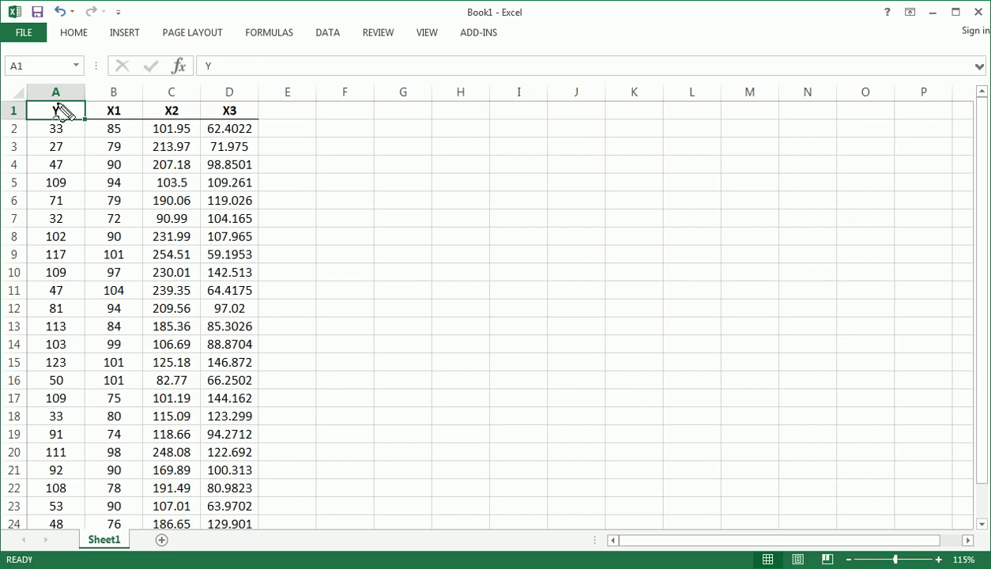
pyautogui.moveTo(56, 92)
pyautogui.mouseDown()
pyautogui.moveTo(75, 99)
pyautogui.moveTo(174, 82)
pyautogui.moveTo(265, 120)
pyautogui.moveTo(98, 130)
pyautogui.moveTo(95, 107)
pyautogui.mouseUp()
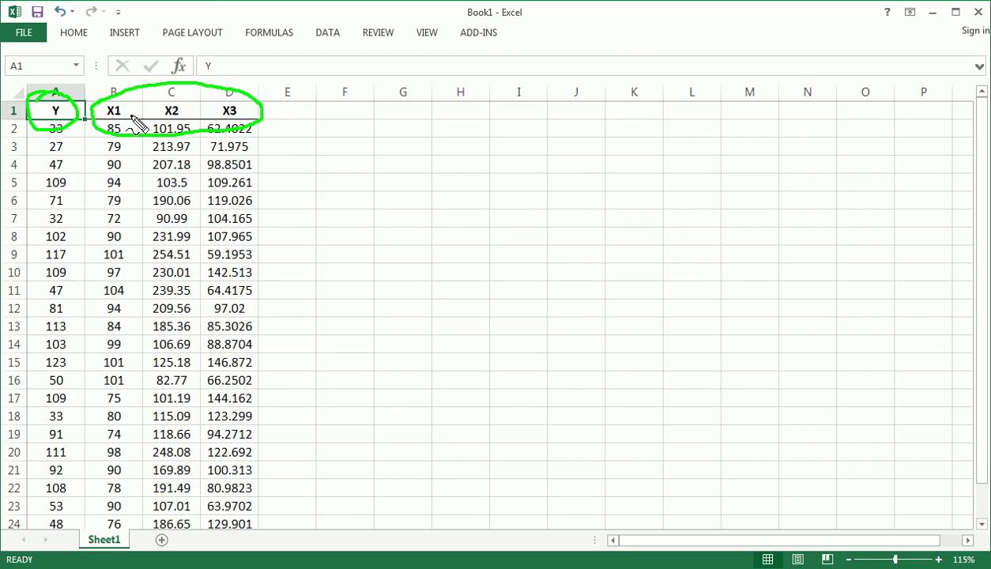
pyautogui.moveTo(149, 84)
pyautogui.mouseDown()
pyautogui.moveTo(113, 70)
pyautogui.moveTo(69, 90)
pyautogui.moveTo(105, 88)
pyautogui.mouseUp()
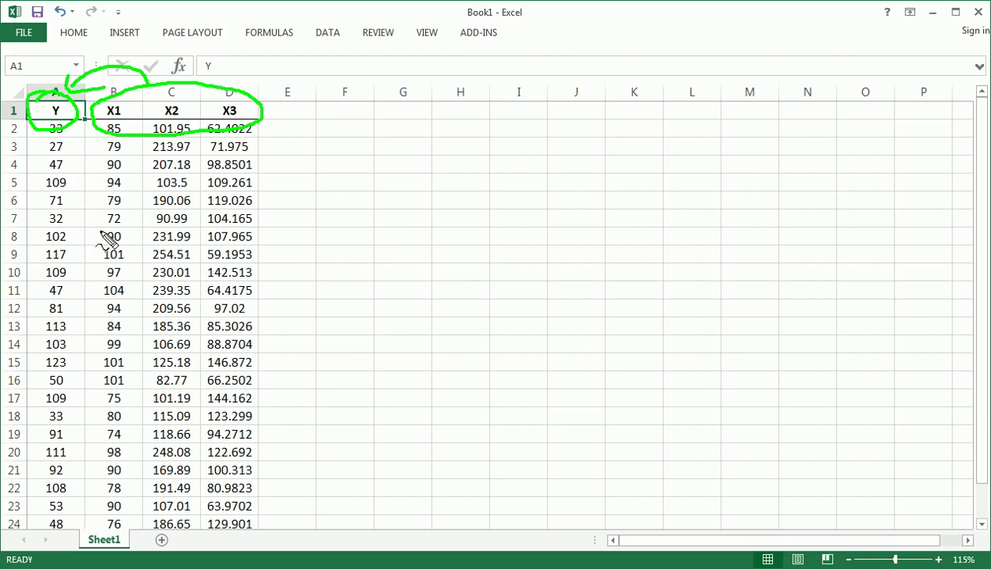
pyautogui.press('Escape')
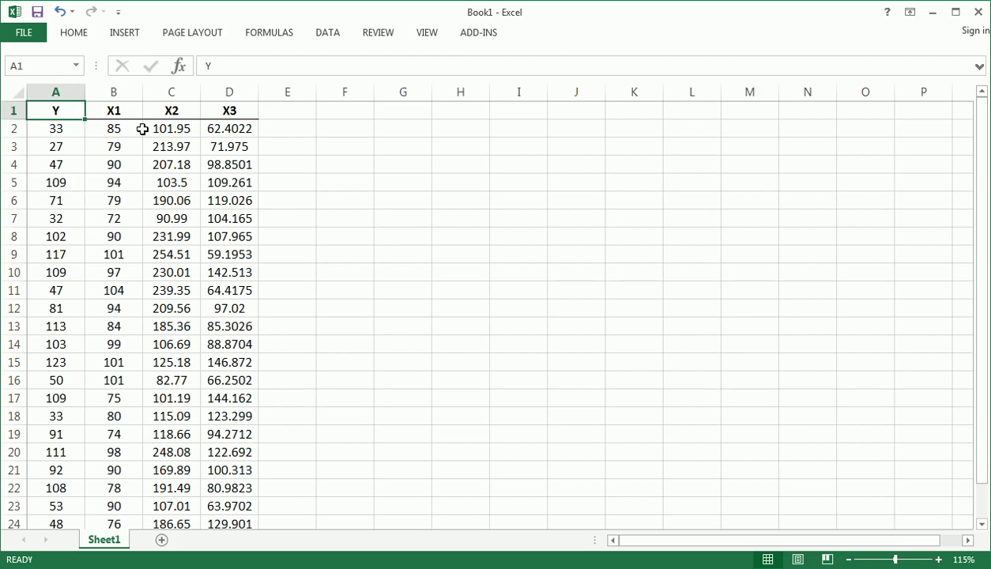
# Step: Open the Regression tool from the Data Analysis tools
pyautogui.click(328, 32)
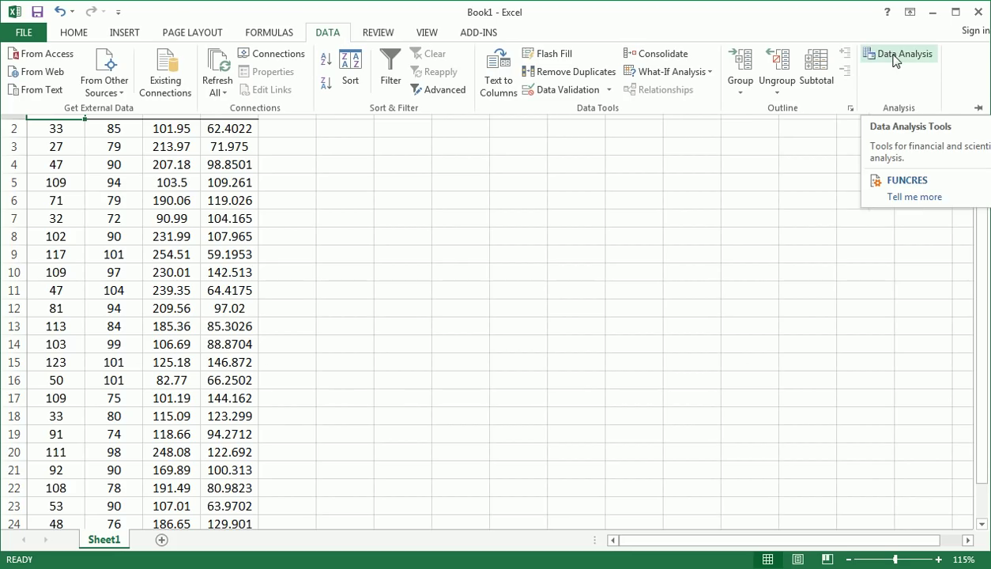
pyautogui.moveTo(838, 49)
pyautogui.mouseDown()
pyautogui.moveTo(858, 39)
pyautogui.moveTo(966, 67)
pyautogui.moveTo(826, 57)
pyautogui.mouseUp()
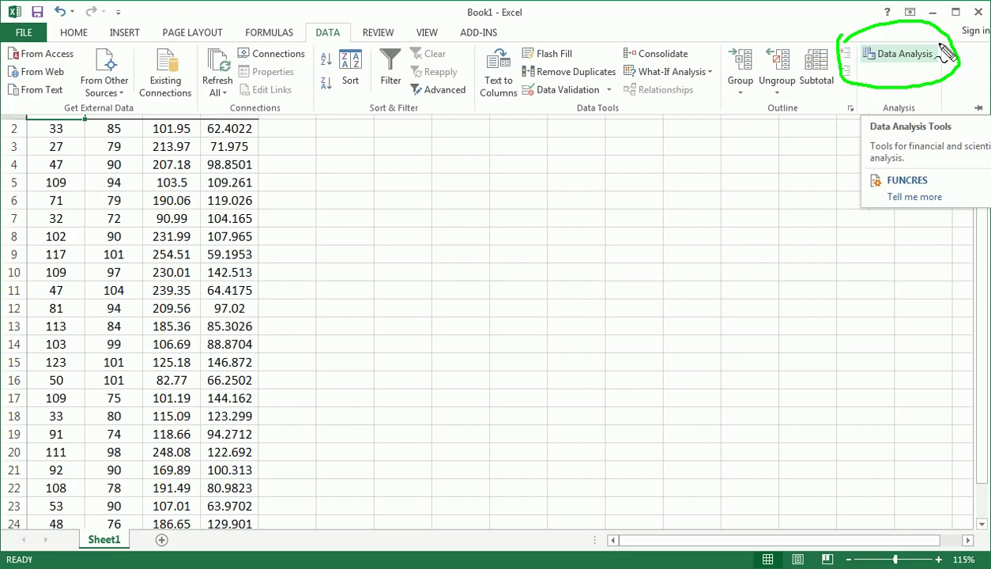
pyautogui.press('Escape')
pyautogui.click(332, 34)
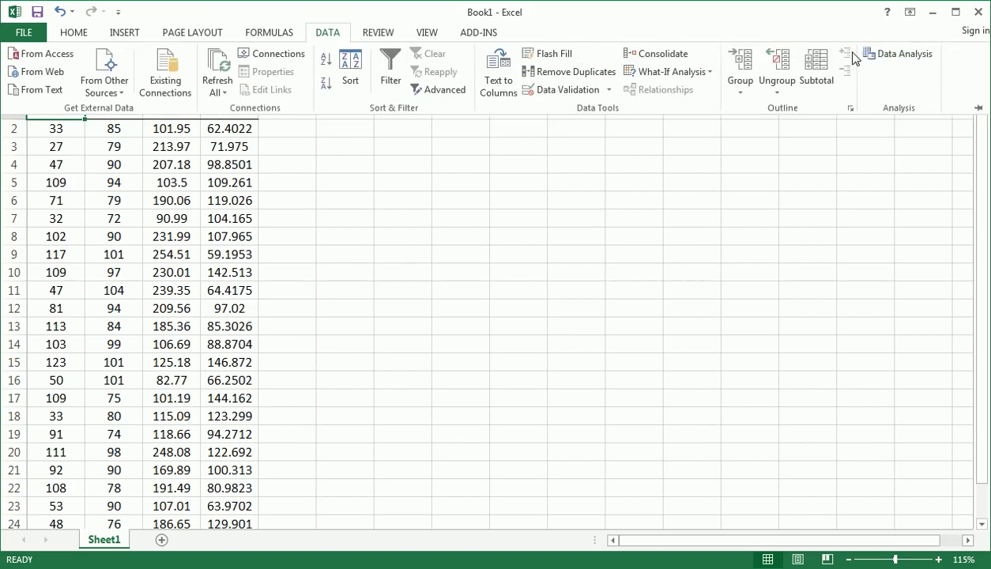
pyautogui.click(864, 49)
pyautogui.scroll(-2, 492, 379)
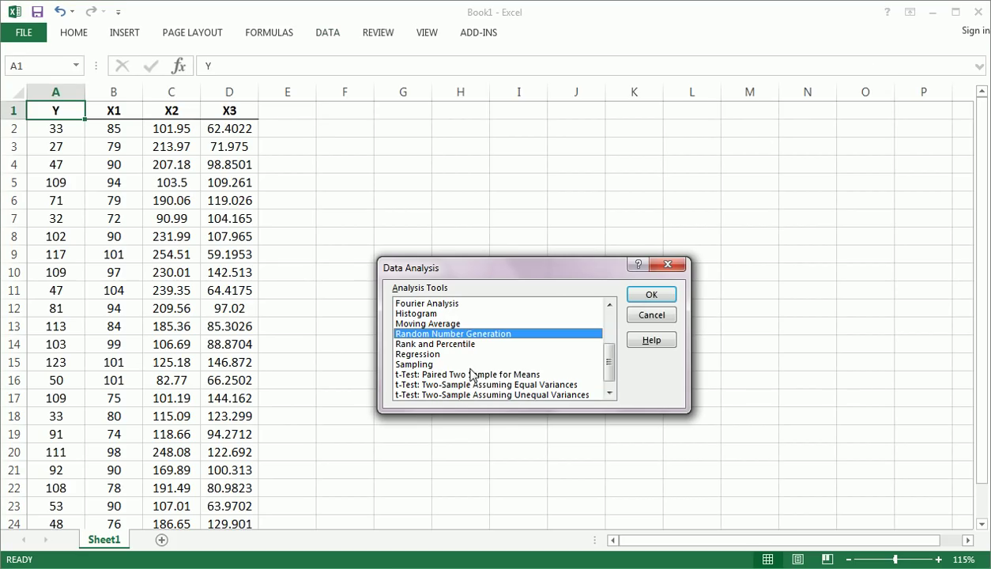
pyautogui.click(424, 354)
pyautogui.click(653, 295)
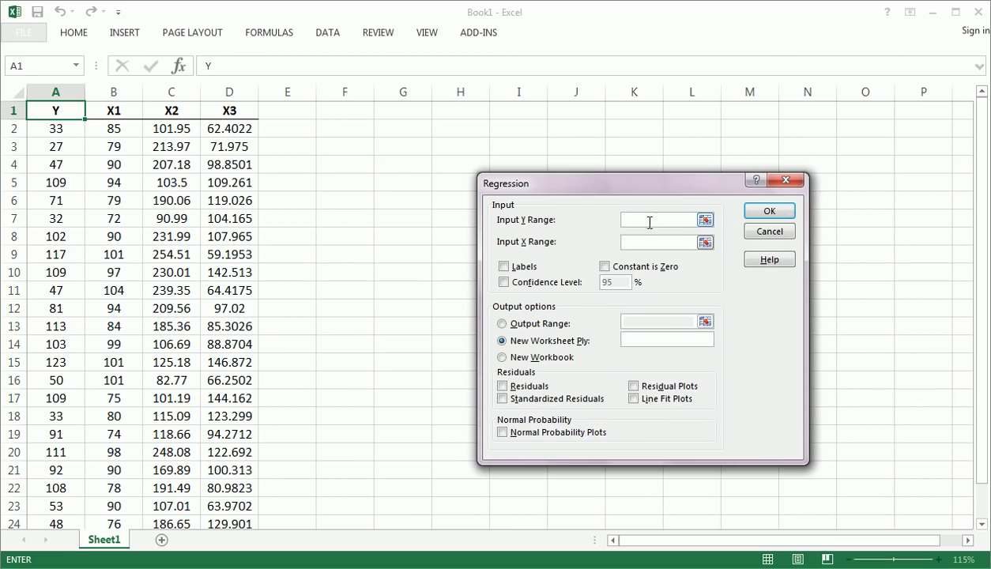
# Step: Set the regression's Y input range to $A$1:$A$24 and its X input range to $B$1:$D$24
pyautogui.click(62, 111)
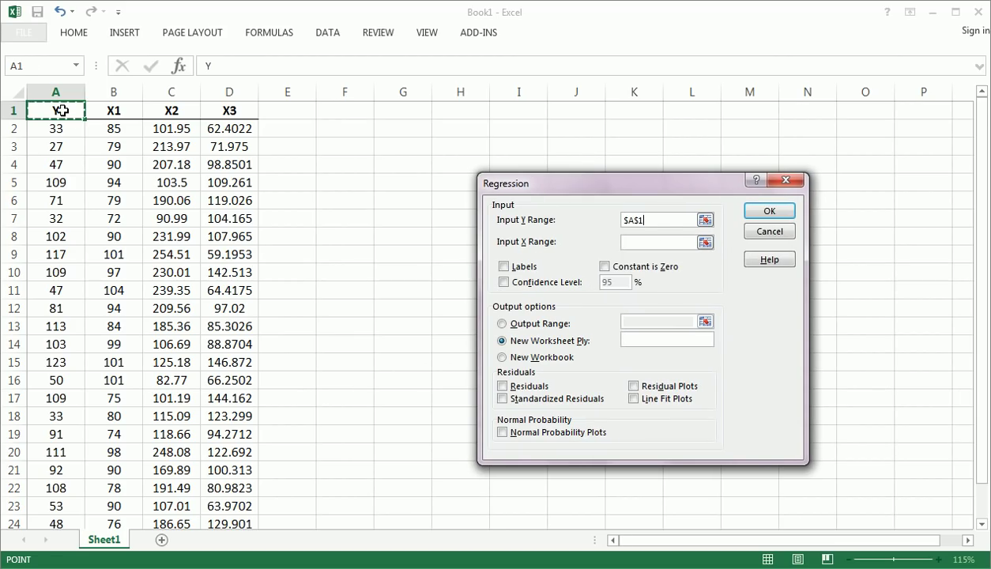
pyautogui.hotkey('ctrl', 'shift', 'Down')
pyautogui.click(653, 243)
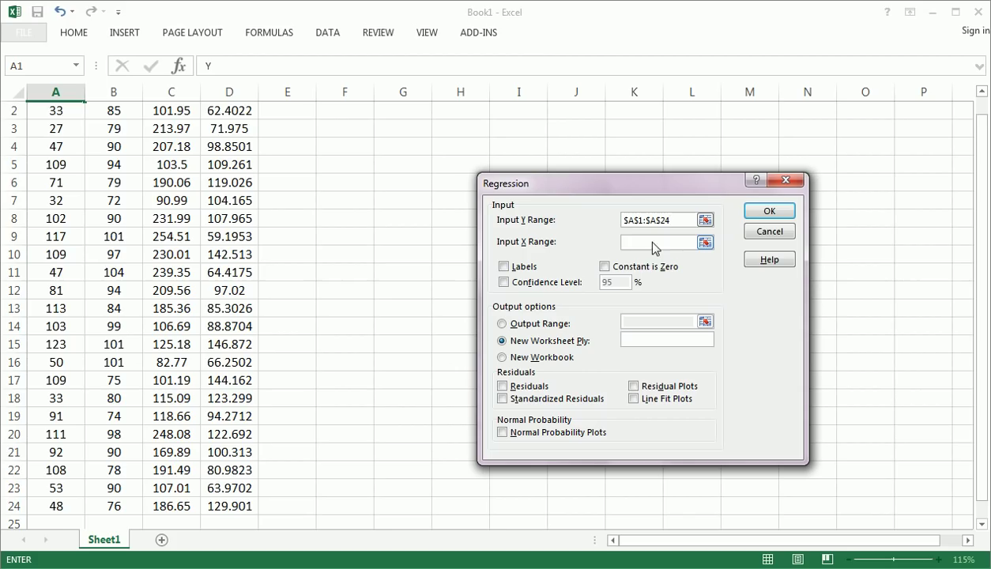
pyautogui.scroll(1, 168, 223)
pyautogui.click(123, 111)
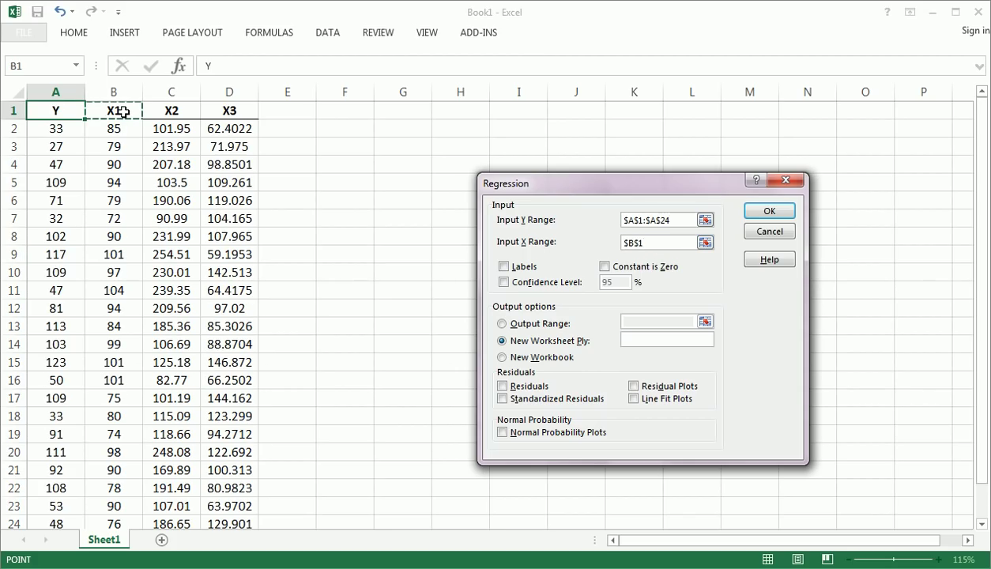
pyautogui.hotkey('shift', 'Right')
pyautogui.hotkey('shift', 'Right')
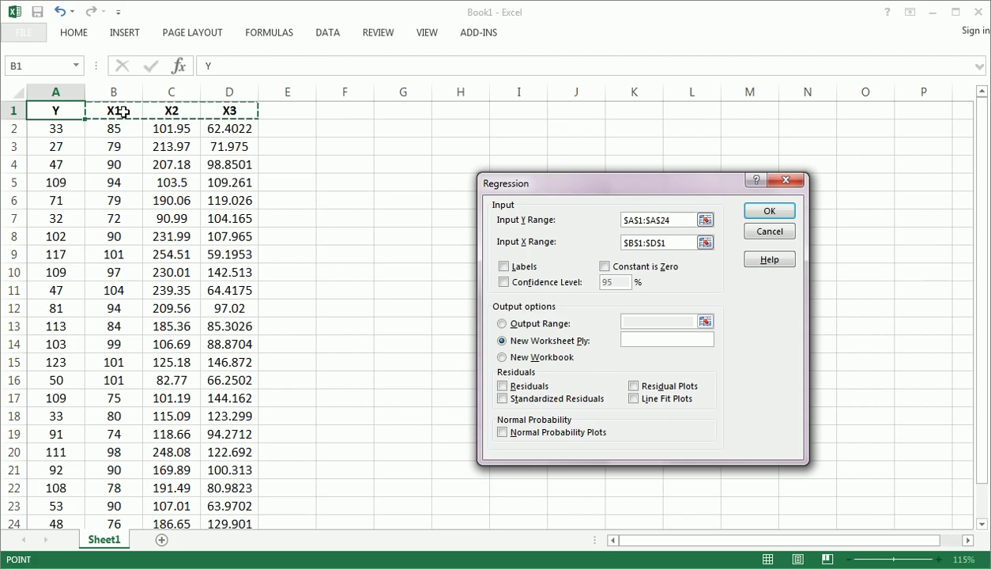
pyautogui.hotkey('ctrl', 'shift', 'Down')
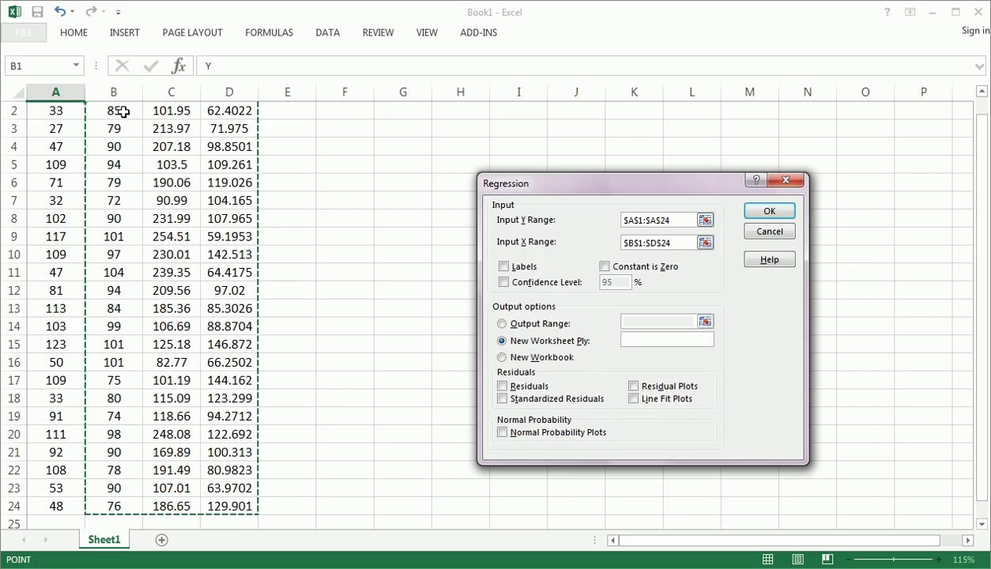
pyautogui.scroll(1, 113, 216)
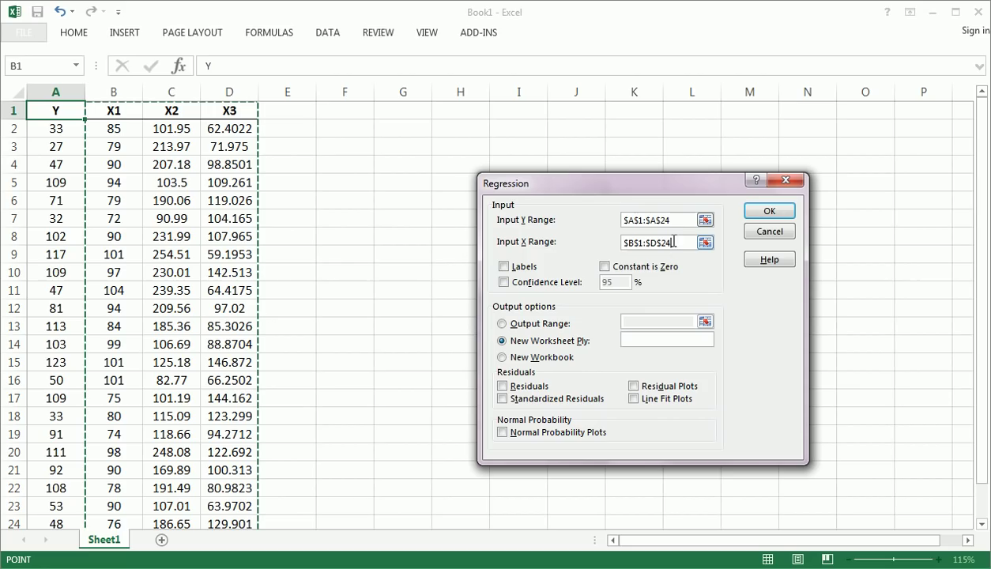
# Step: Enable Labels for the regression so the header row is treated as variable names
pyautogui.click(503, 266)
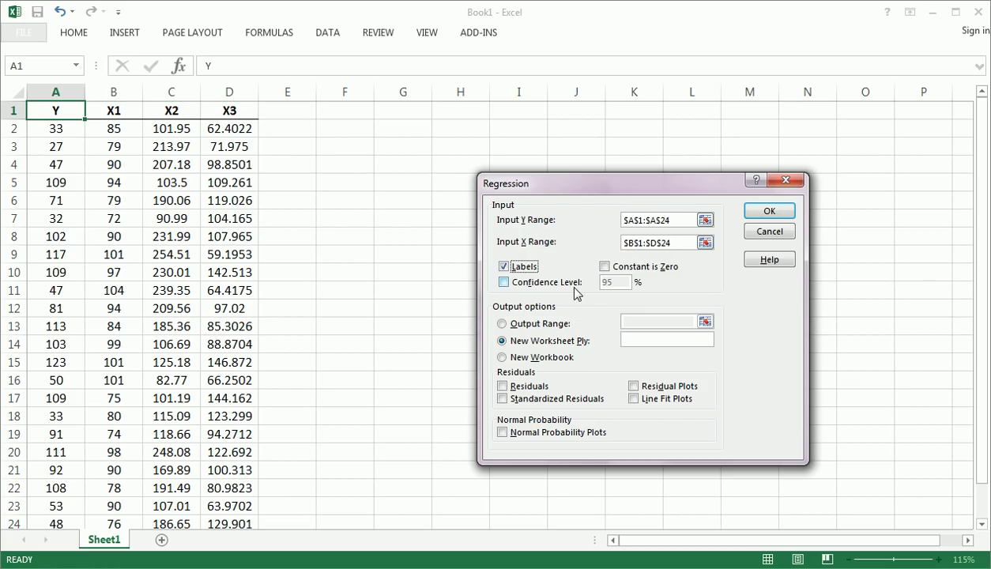
pyautogui.moveTo(554, 257)
pyautogui.mouseDown()
pyautogui.moveTo(525, 284)
pyautogui.moveTo(558, 257)
pyautogui.mouseUp()
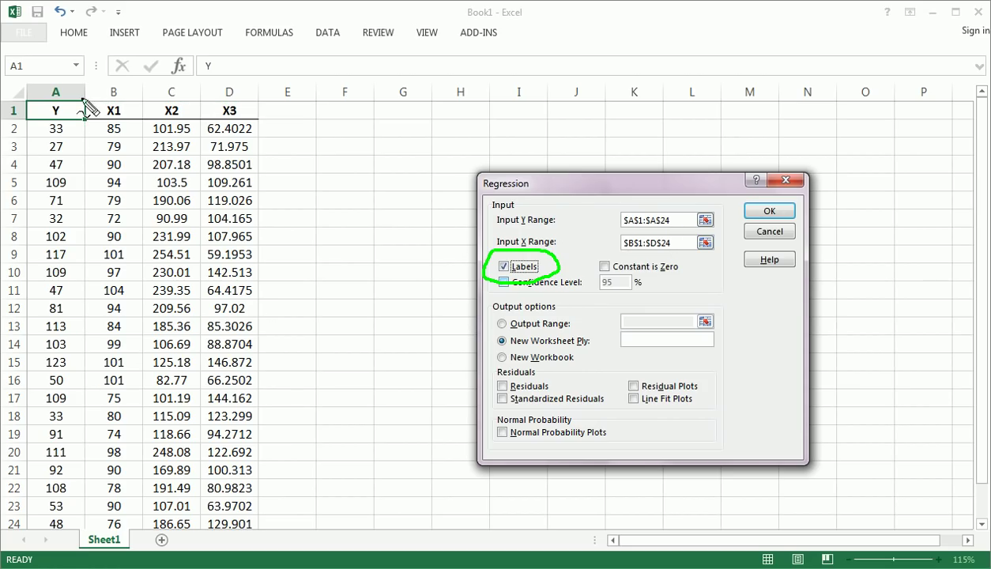
pyautogui.moveTo(53, 93)
pyautogui.mouseDown()
pyautogui.moveTo(230, 128)
pyautogui.moveTo(60, 126)
pyautogui.moveTo(72, 111)
pyautogui.mouseUp()
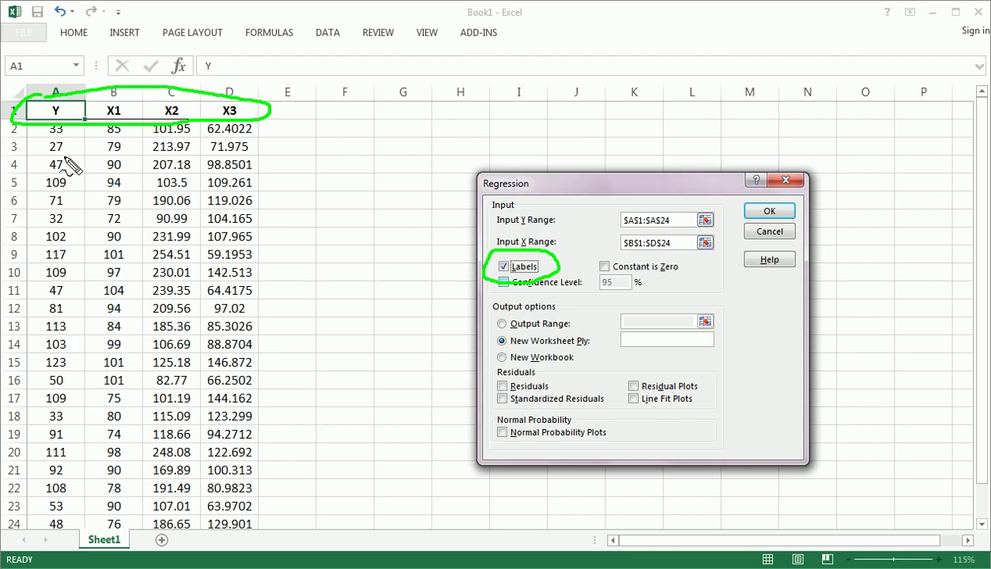
pyautogui.press('Escape')
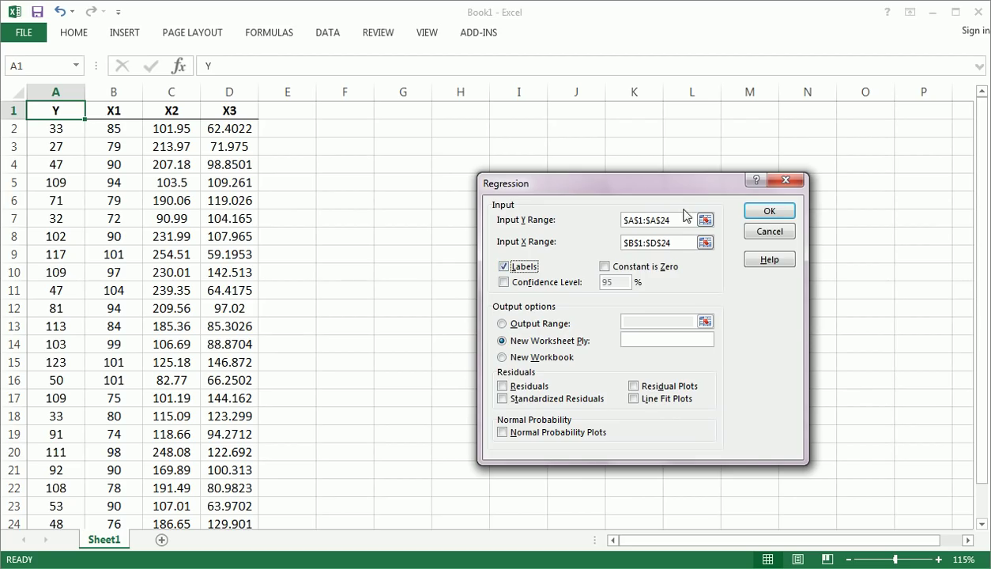
# Step: Set the regression's output range to $F$1 on the same sheet and run the analysis
pyautogui.click(503, 323)
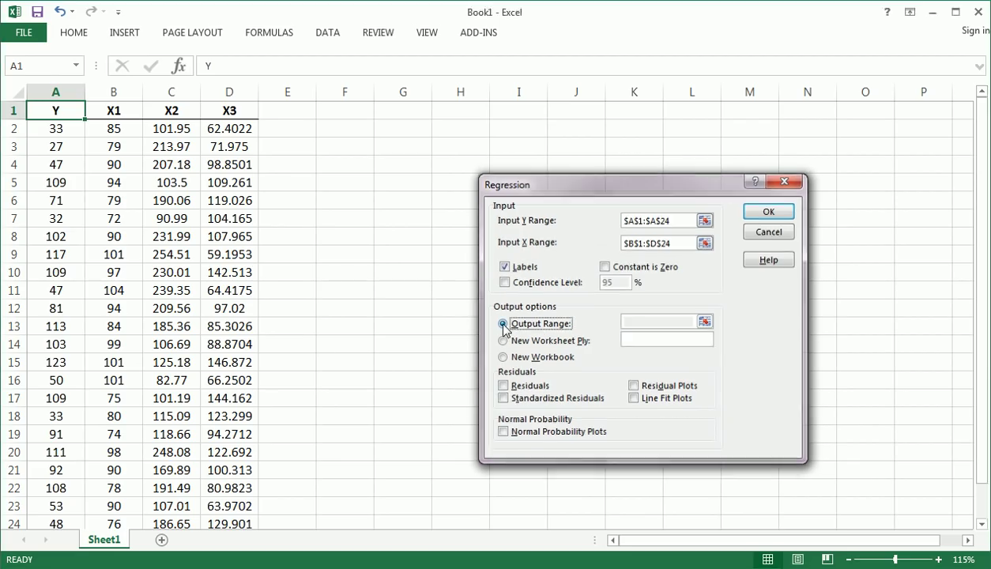
pyautogui.click(638, 320)
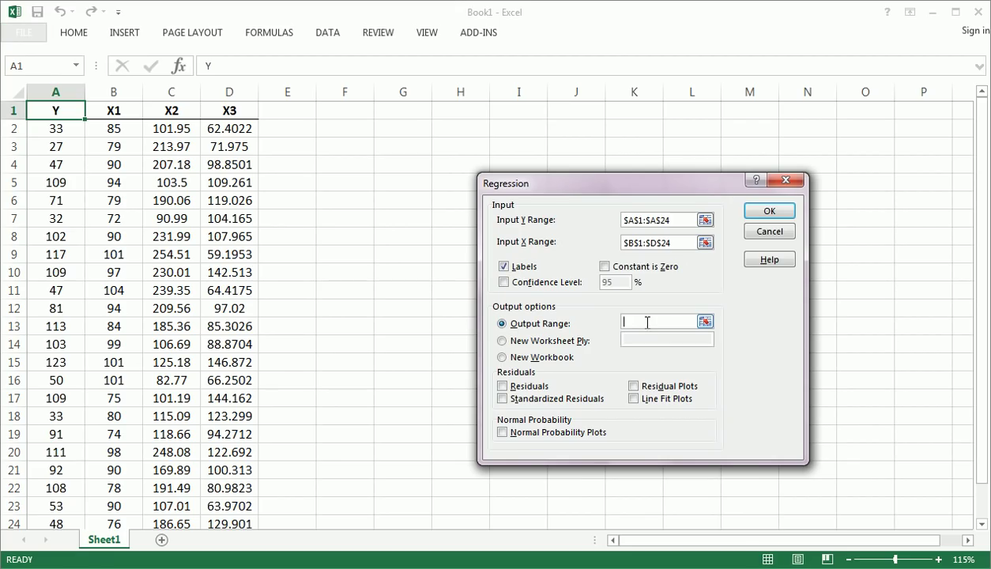
pyautogui.click(336, 110)
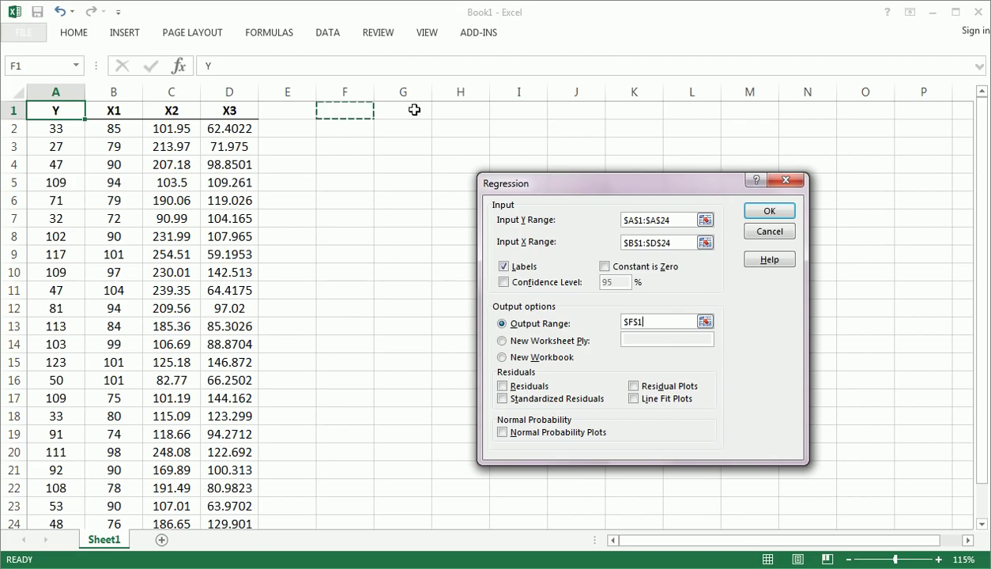
pyautogui.click(767, 215)
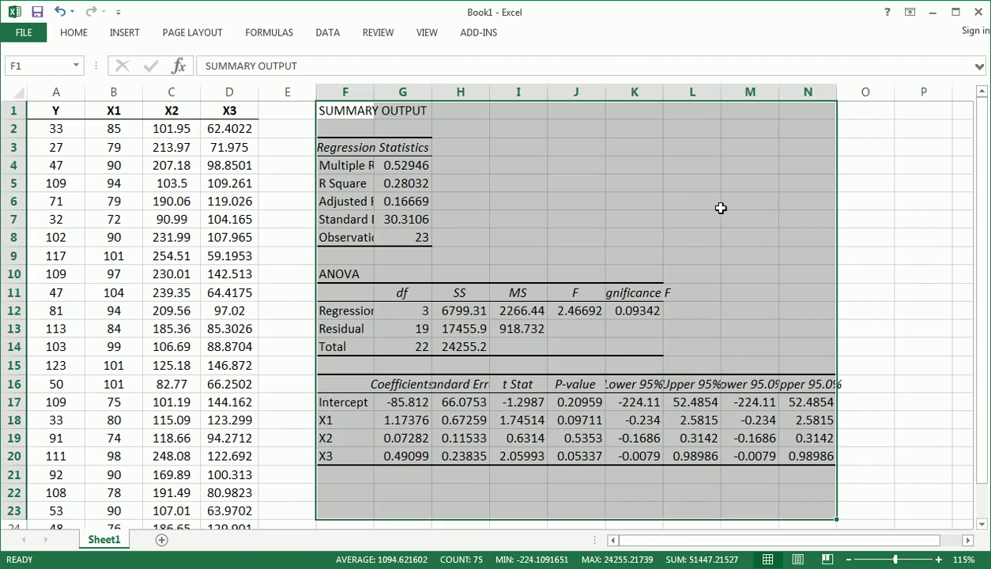
# Step: Autofit columns F, G, H and K of the regression summary output to their contents
pyautogui.click(675, 197)
pyautogui.doubleClick(374, 92)
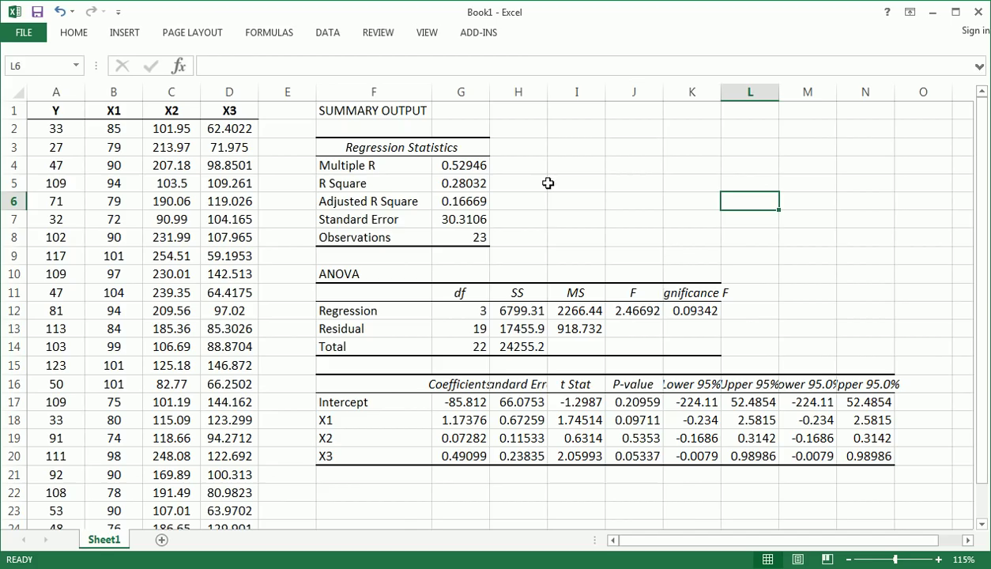
pyautogui.doubleClick(489, 92)
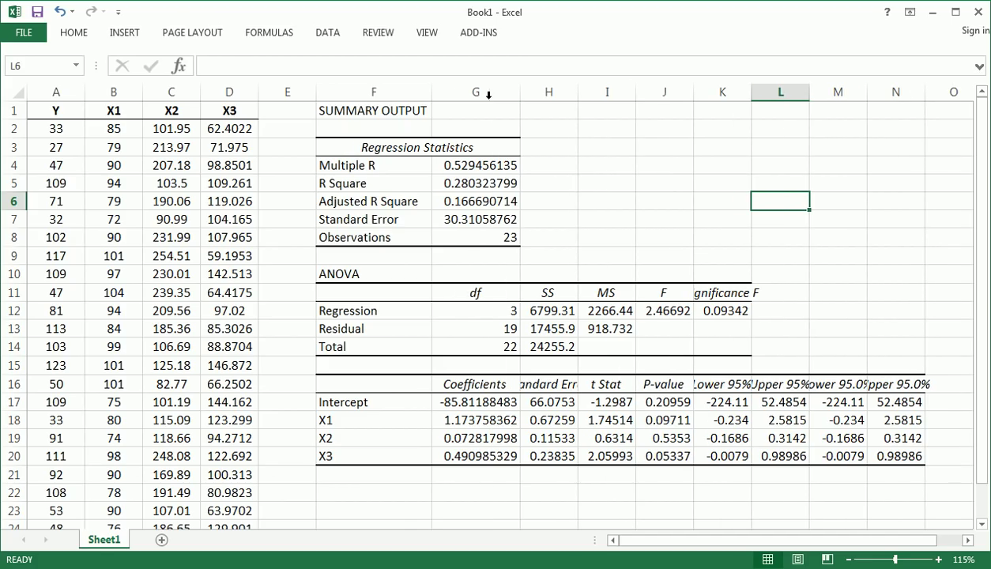
pyautogui.doubleClick(578, 92)
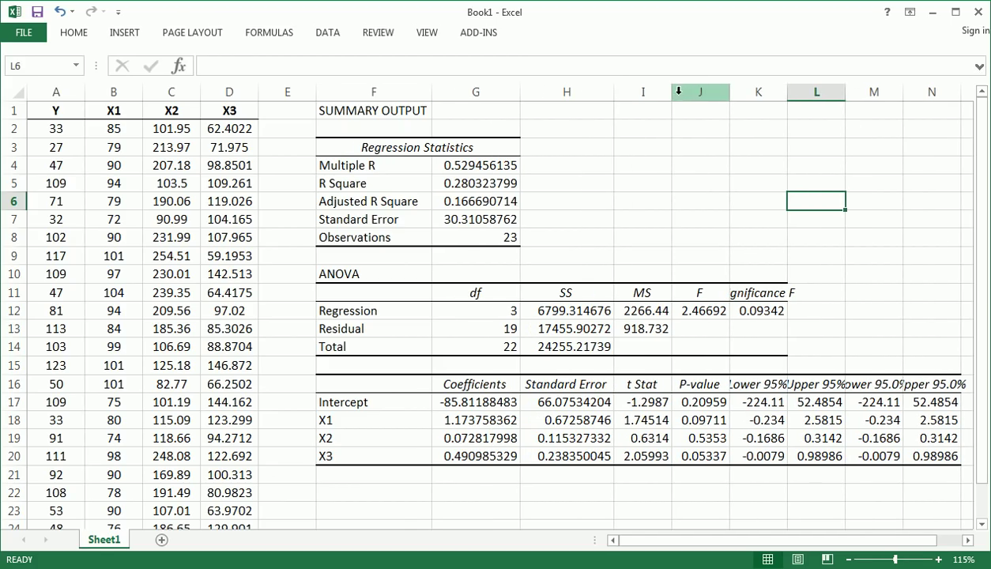
pyautogui.doubleClick(787, 92)
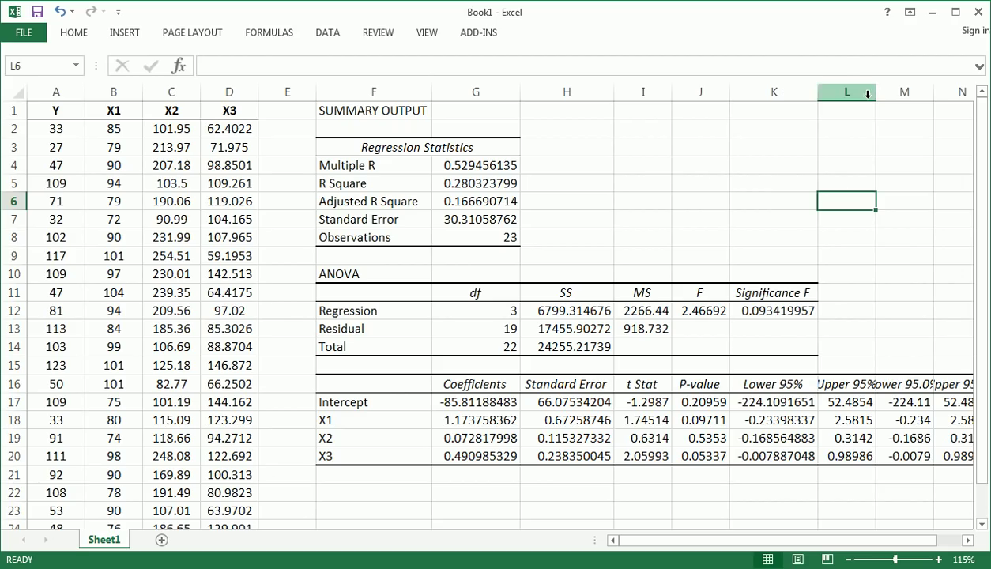
# Step: Delete the duplicate Lower 95.0% and Upper 95.0% columns M and N, and autofit column L
pyautogui.moveTo(899, 94); pyautogui.dragTo(961, 91)
pyautogui.rightClick(922, 96)
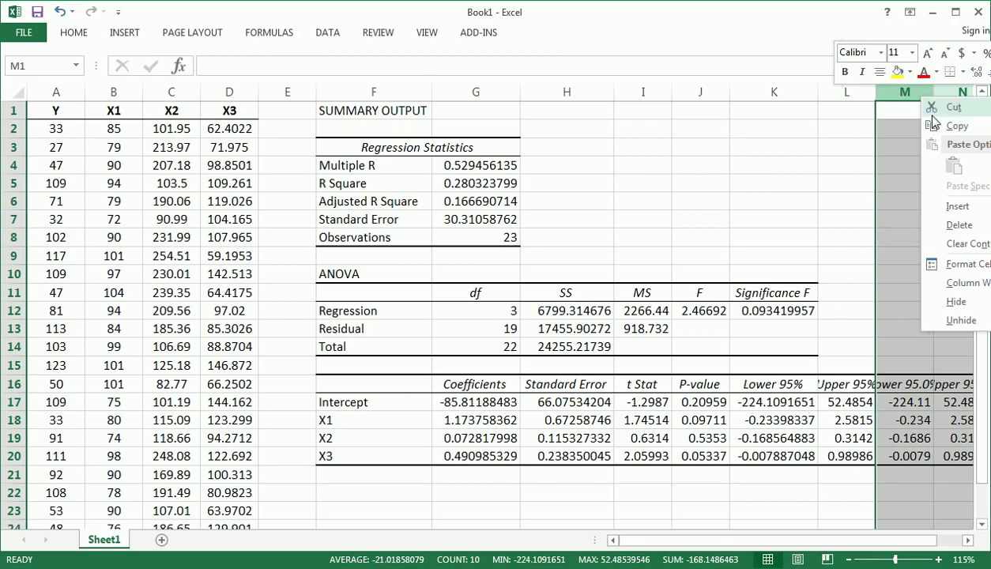
pyautogui.click(957, 224)
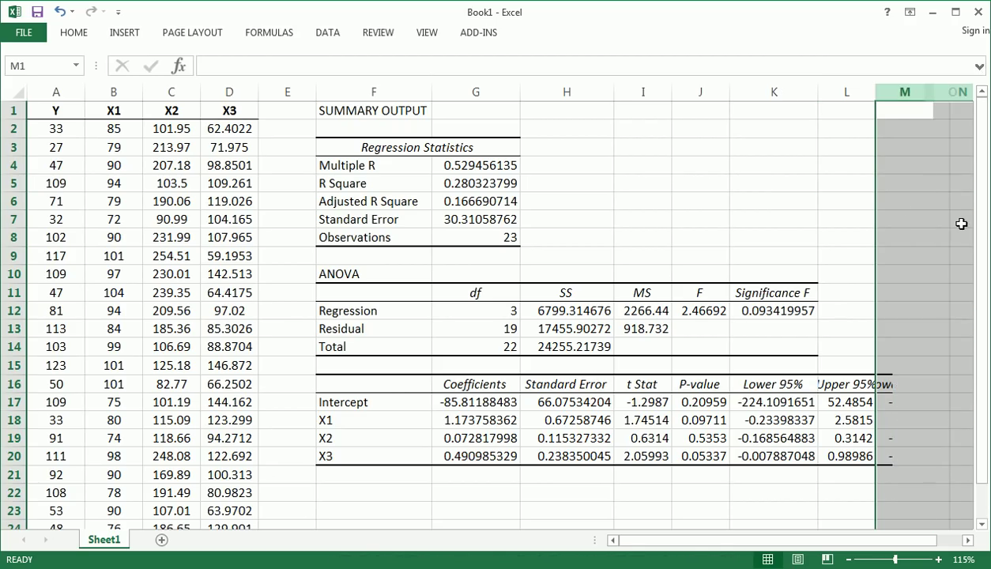
pyautogui.doubleClick(876, 92)
pyautogui.click(706, 222)
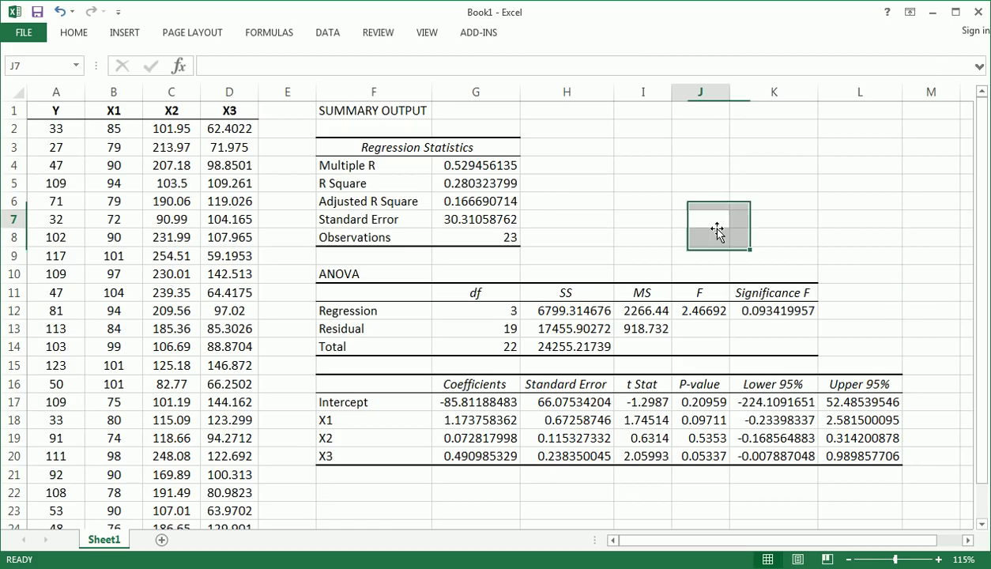
# Step: Turn off the ribbon's collapsed state so its commands stay displayed
pyautogui.click(423, 176)
pyautogui.rightClick(128, 39)
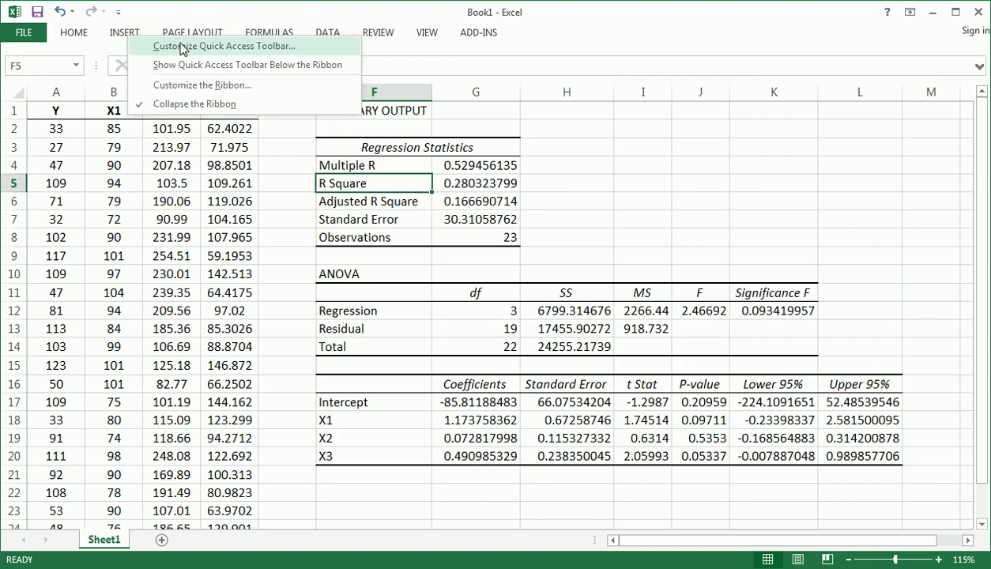
pyautogui.click(211, 103)
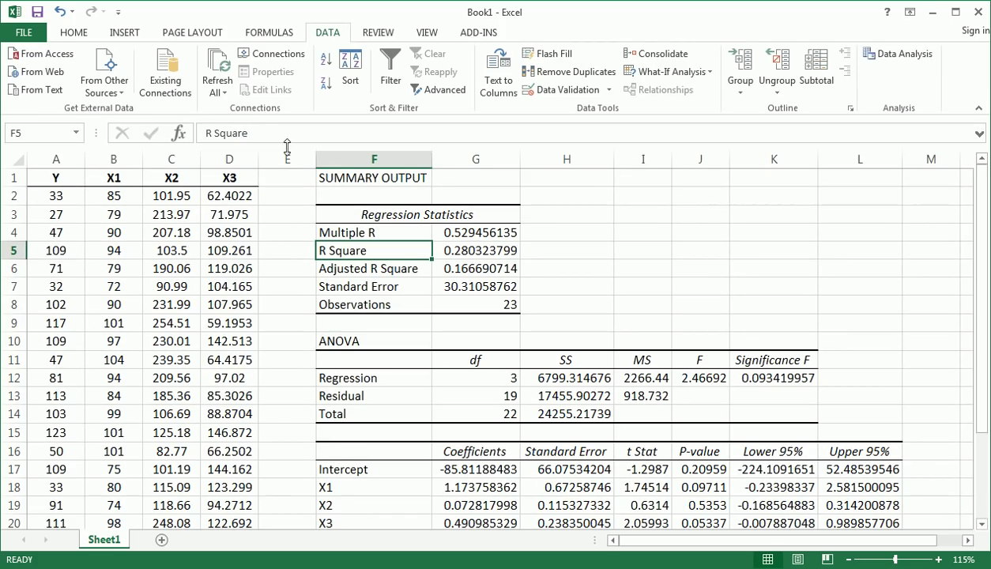
# Step: Fill the R Square and Adjusted R Square values in G5 and G6 with yellow, leaving the labels unfilled
pyautogui.moveTo(982, 237); pyautogui.dragTo(983, 253)
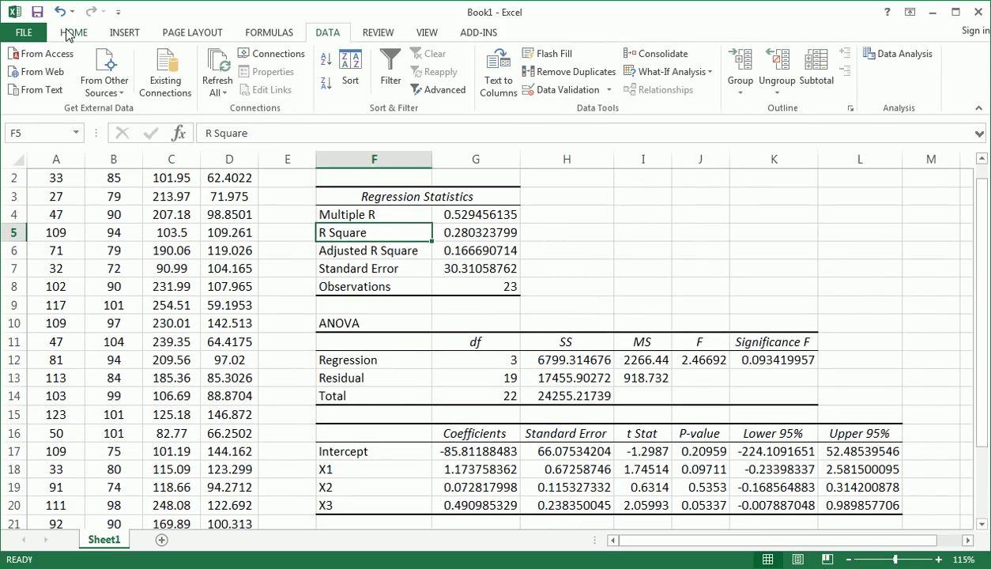
pyautogui.click(71, 33)
pyautogui.click(181, 84)
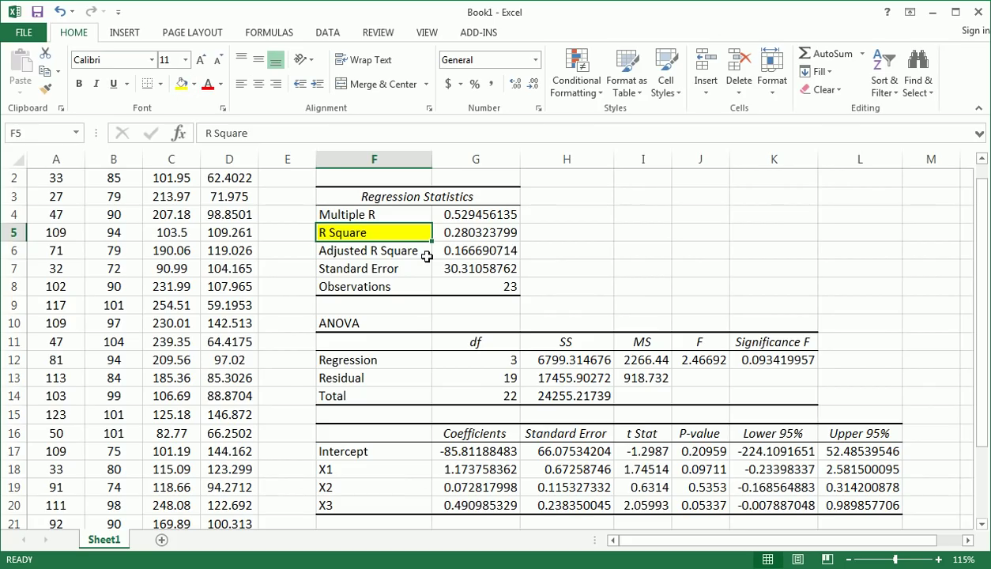
pyautogui.hotkey('ctrl', 'z')
pyautogui.click(438, 231)
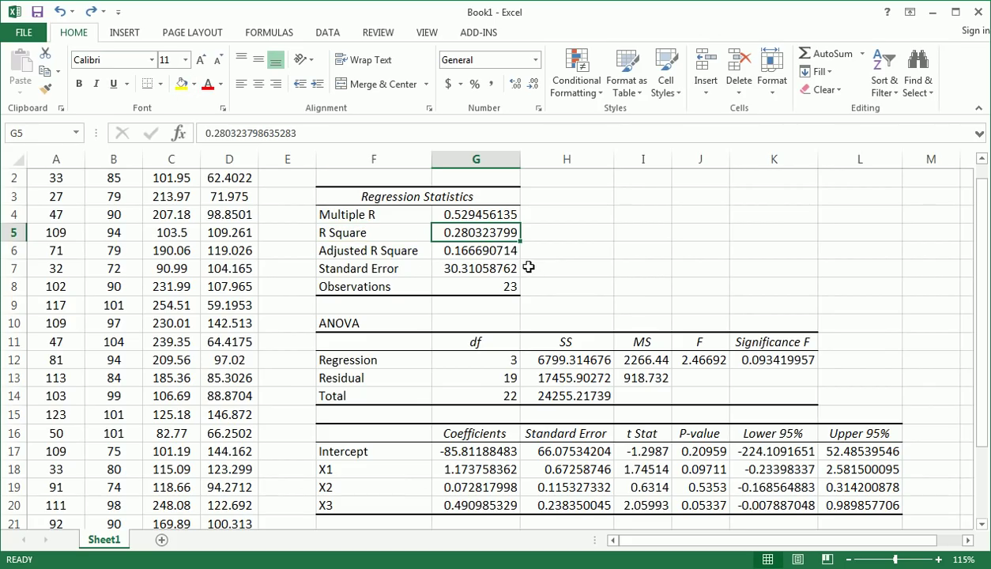
pyautogui.click(181, 83)
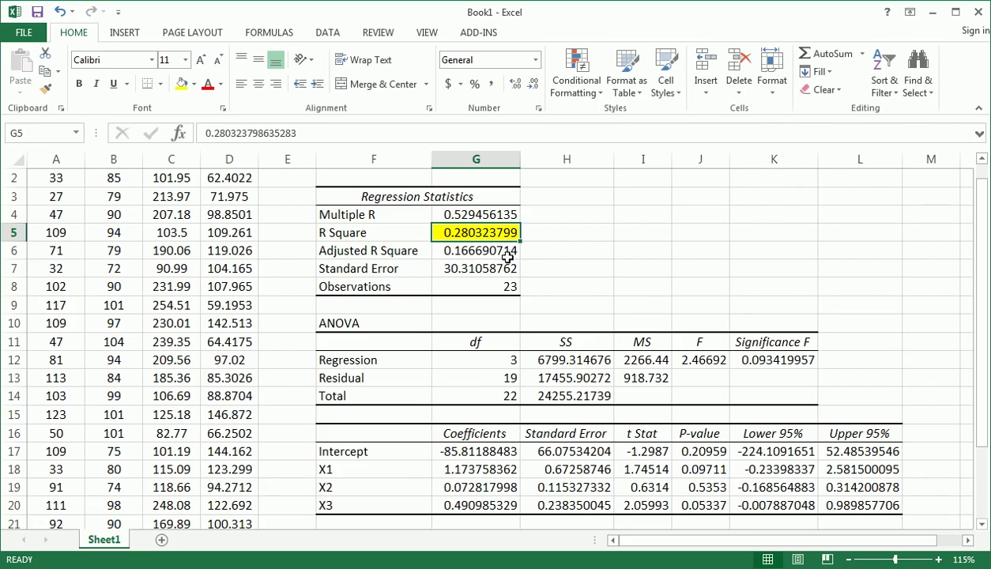
pyautogui.click(488, 258)
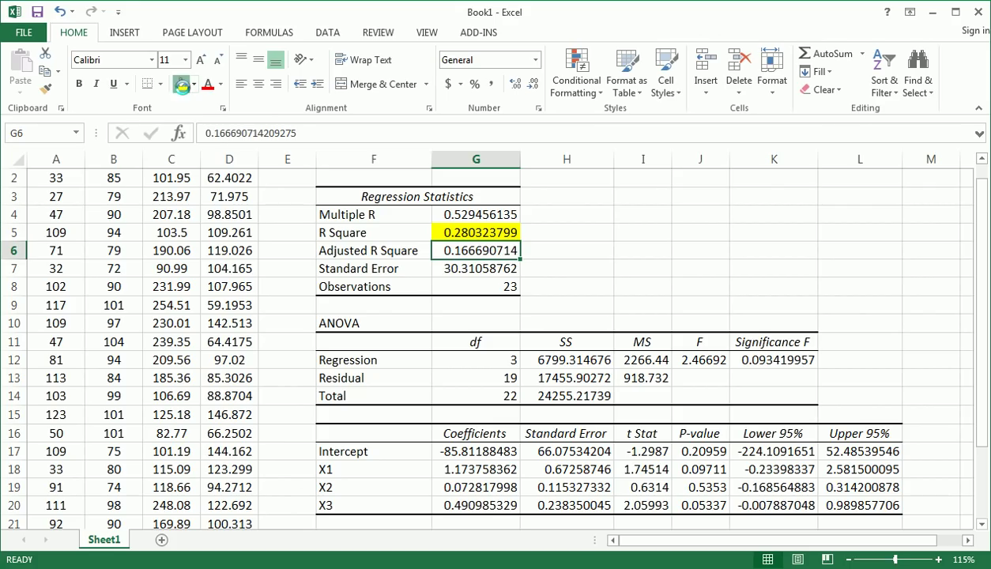
pyautogui.click(182, 83)
pyautogui.click(478, 284)
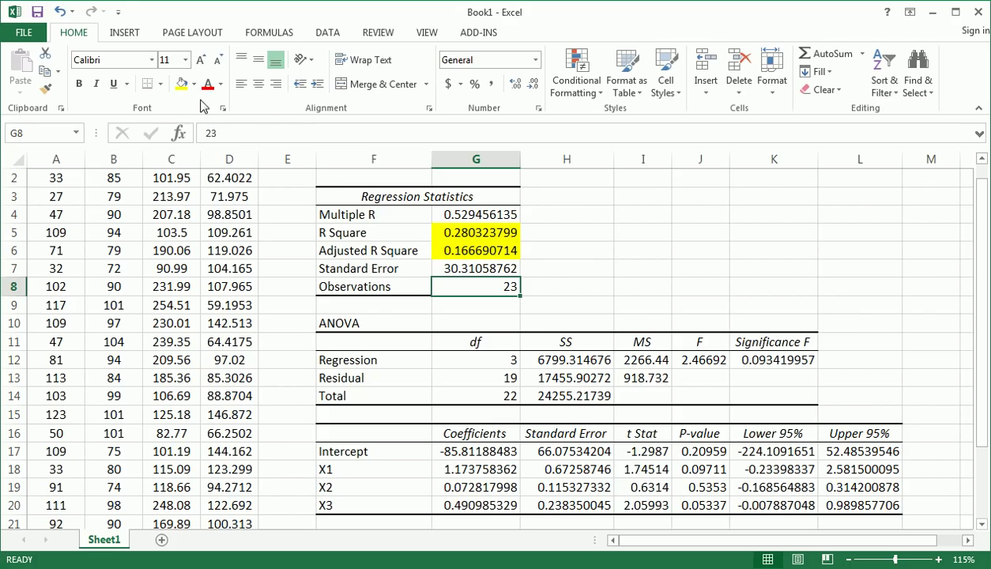
# Step: Fill the Significance F value, all four coefficients (G17:G20) and the P-values of X1 to X3 (J18:J20) with yellow
pyautogui.click(749, 352)
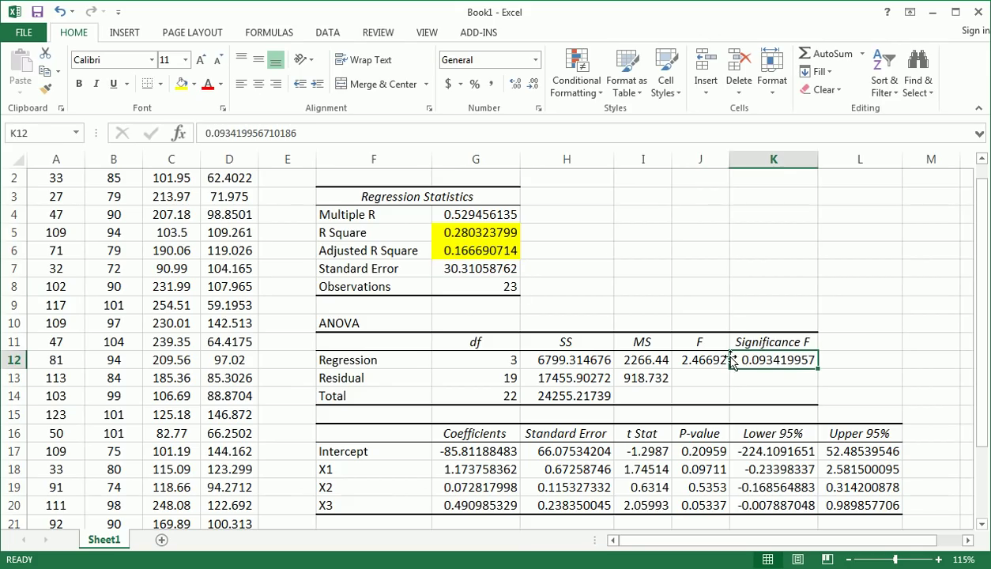
pyautogui.click(181, 84)
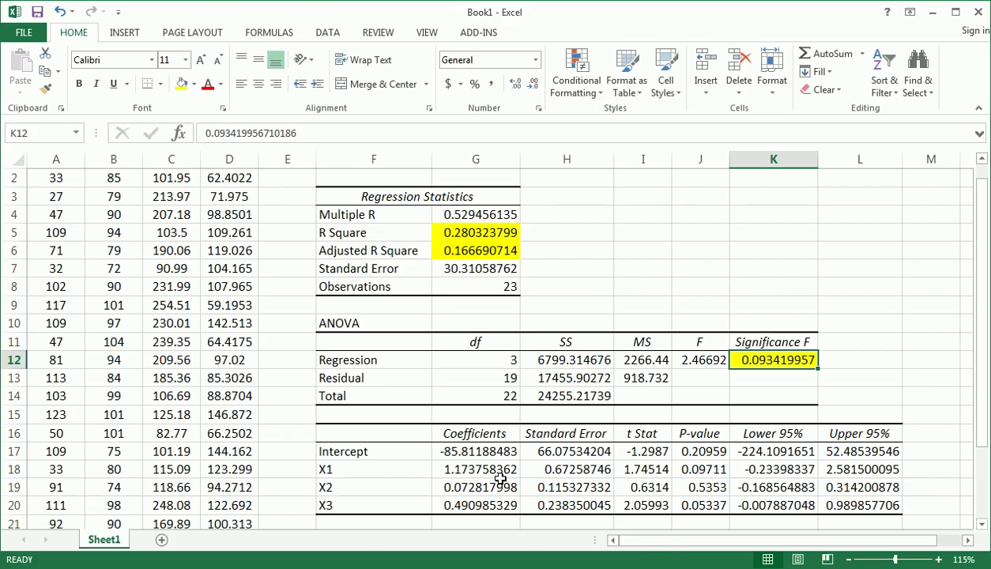
pyautogui.moveTo(480, 452); pyautogui.dragTo(478, 505)
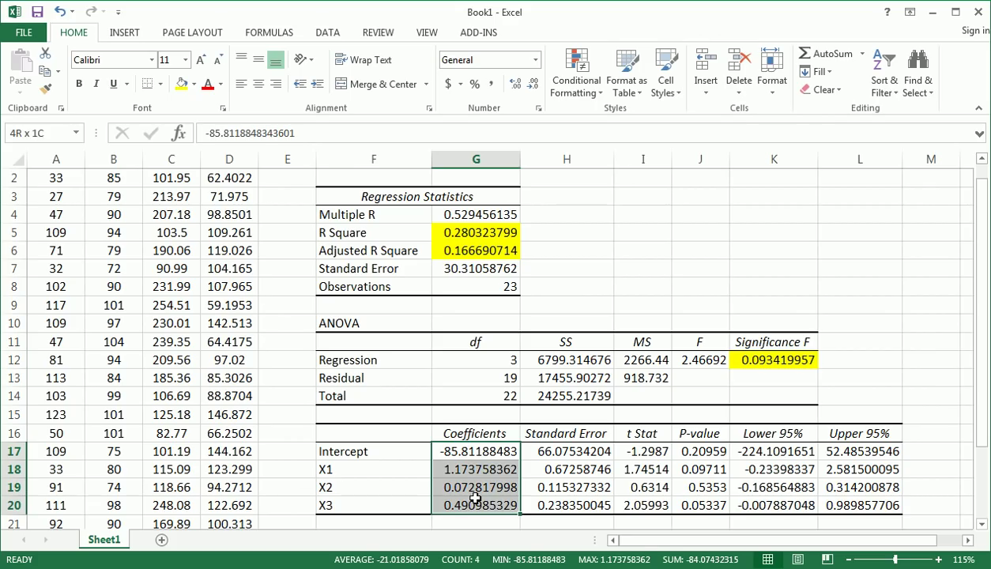
pyautogui.click(181, 86)
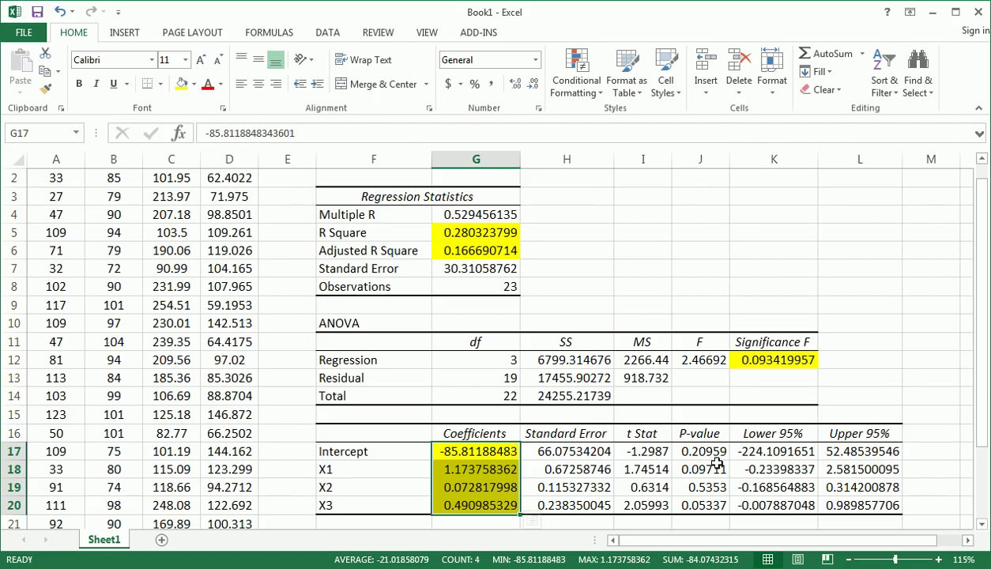
pyautogui.moveTo(717, 466); pyautogui.dragTo(721, 506)
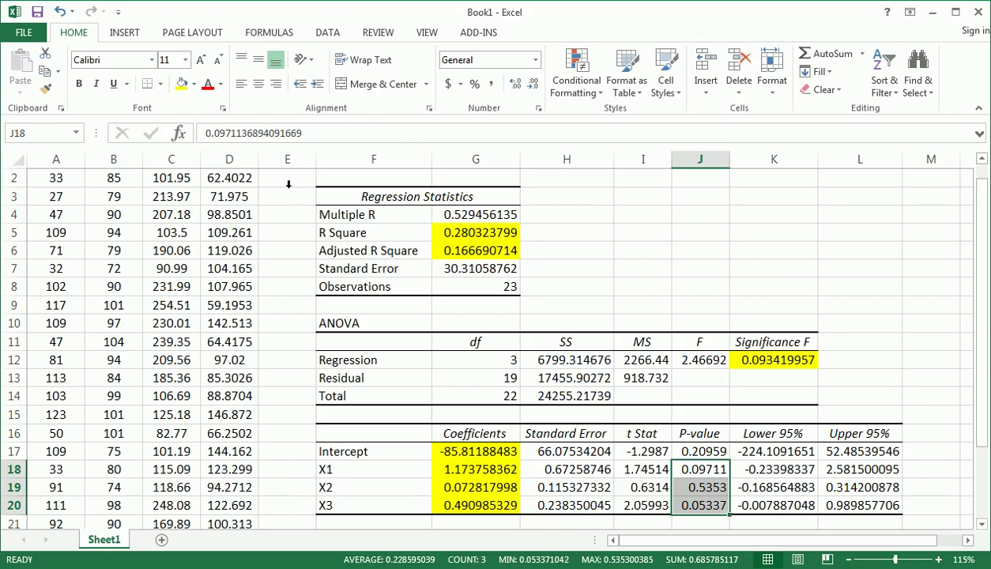
pyautogui.click(181, 86)
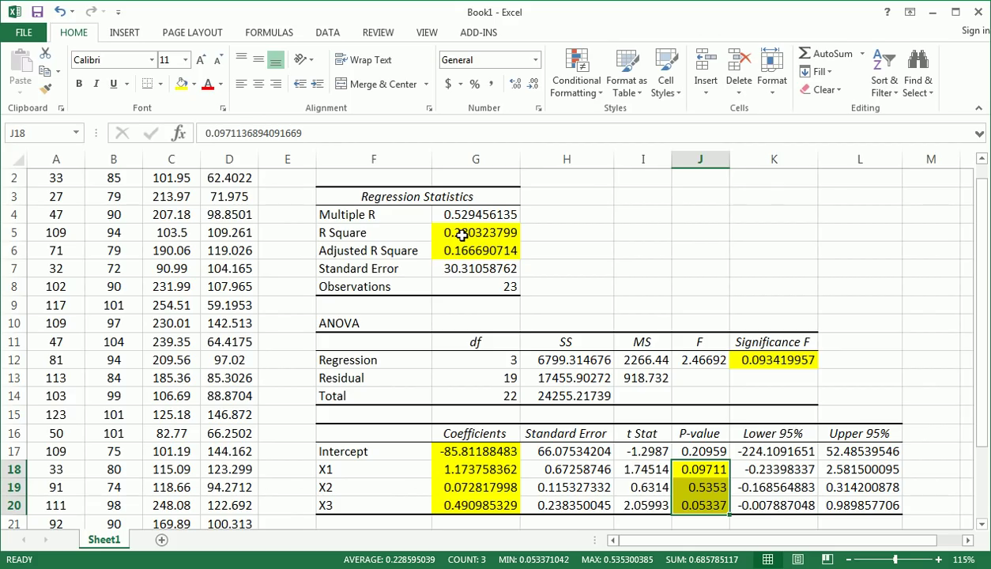
# Step: Examine the remaining outputs: ANOVA figures, standard errors, t Stats, P-values, 95% confidence limits, Multiple R, Standard Error and Observations
pyautogui.moveTo(505, 360); pyautogui.dragTo(677, 381)
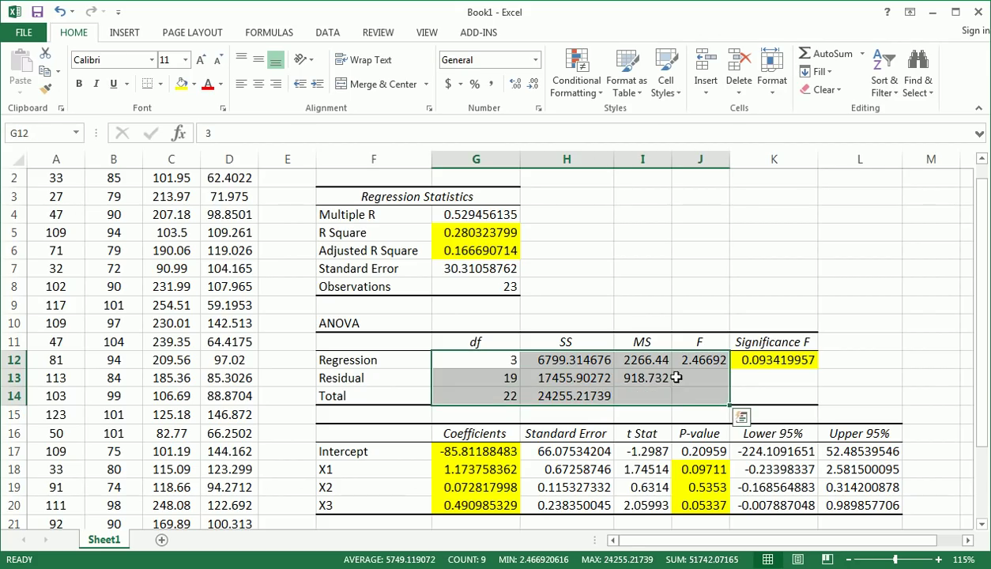
pyautogui.click(676, 378)
pyautogui.click(678, 340)
pyautogui.click(637, 360)
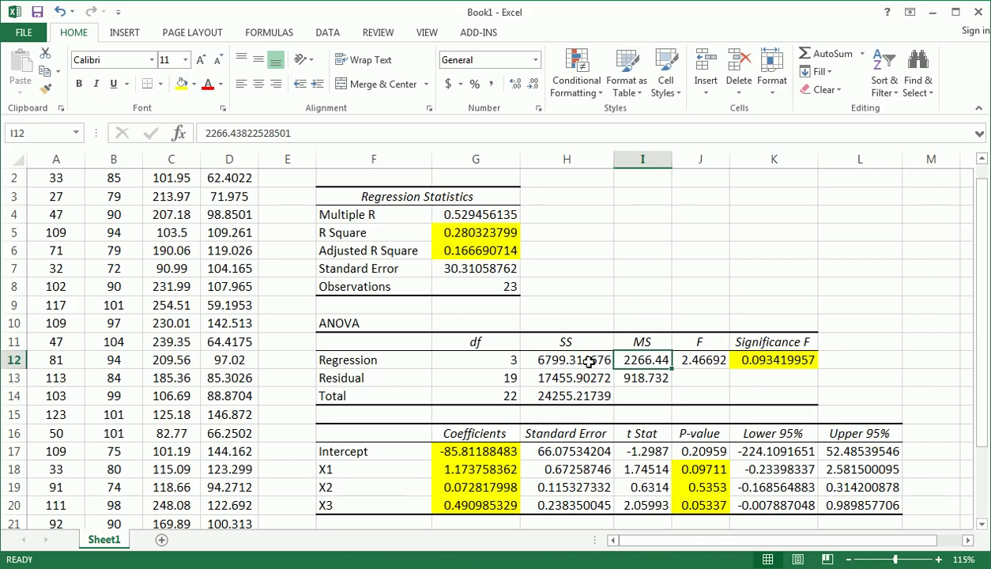
pyautogui.moveTo(513, 358); pyautogui.dragTo(704, 393)
pyautogui.click(741, 362)
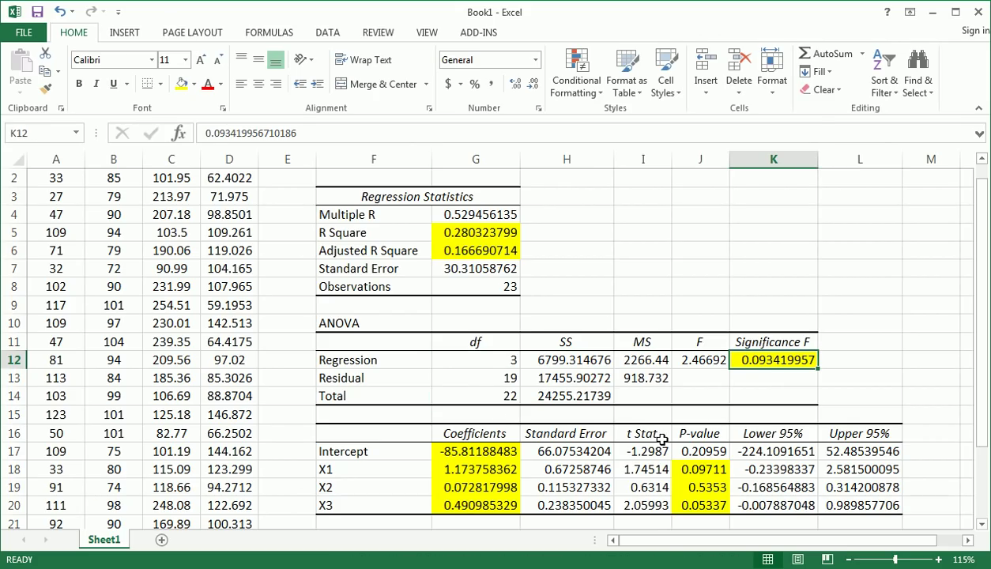
pyautogui.moveTo(548, 448); pyautogui.dragTo(545, 485)
pyautogui.moveTo(643, 452); pyautogui.dragTo(646, 480)
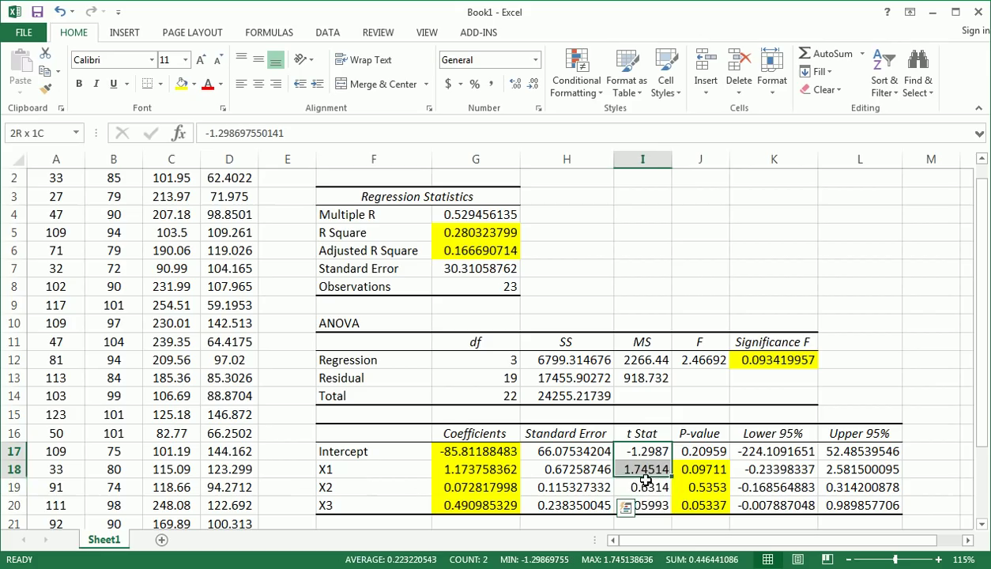
pyautogui.moveTo(686, 447); pyautogui.dragTo(695, 495)
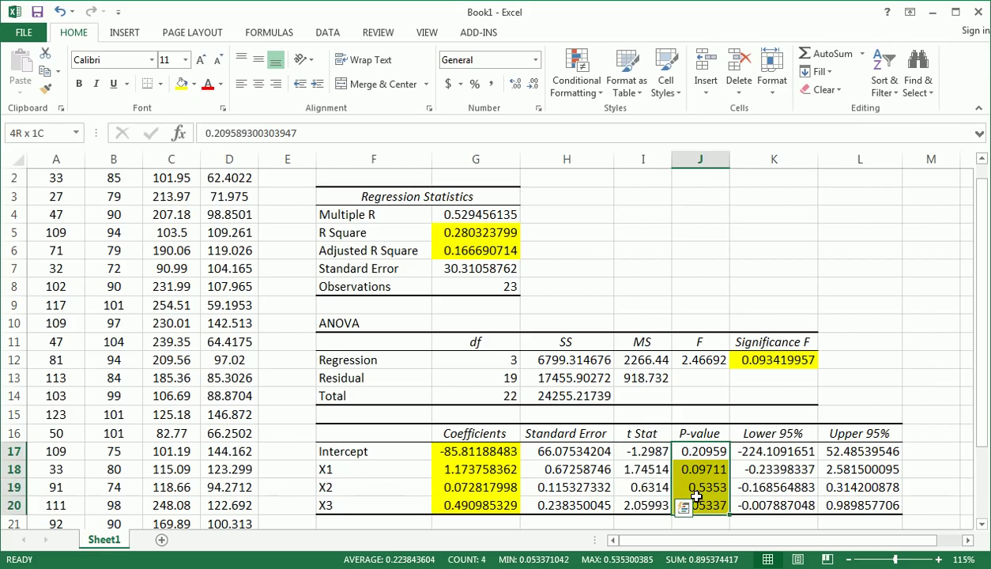
pyautogui.click(686, 484)
pyautogui.moveTo(771, 449); pyautogui.dragTo(872, 507)
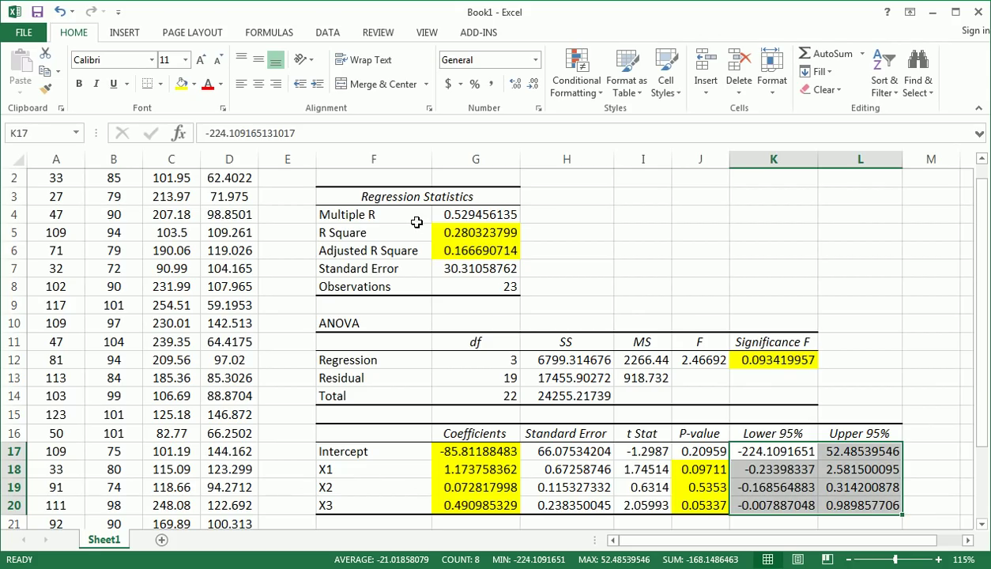
pyautogui.click(456, 215)
pyautogui.moveTo(449, 268); pyautogui.dragTo(459, 255)
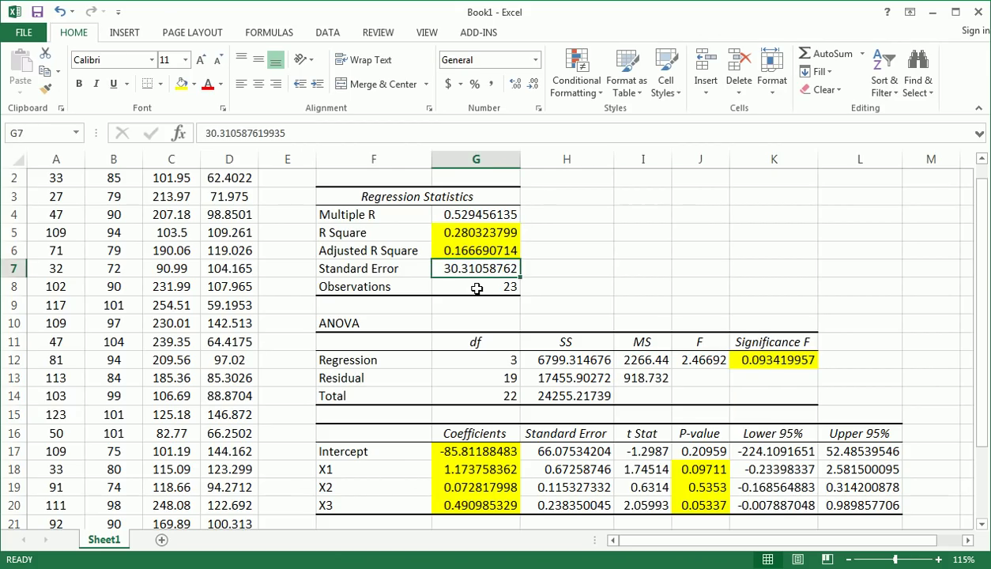
pyautogui.click(476, 289)
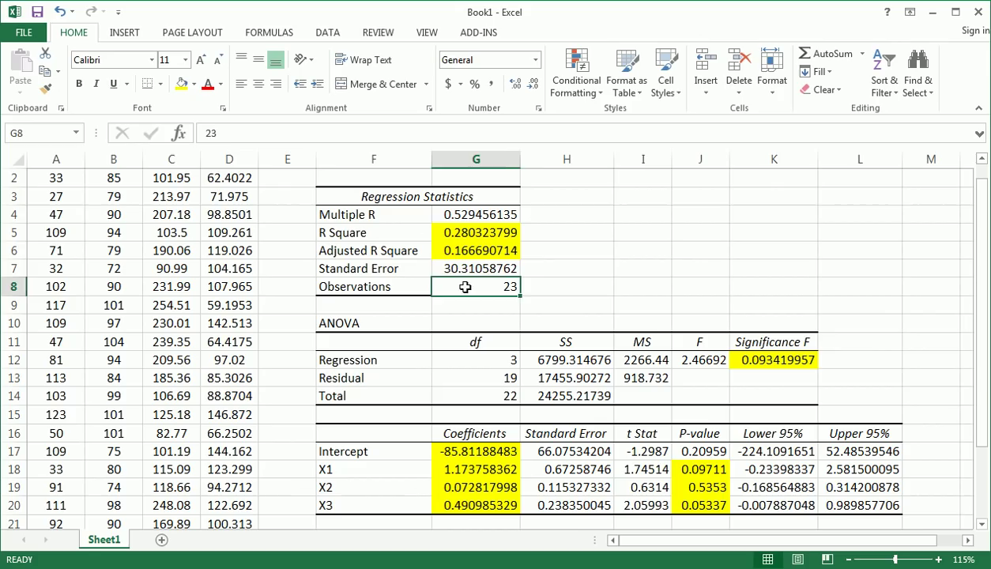
pyautogui.click(577, 250)
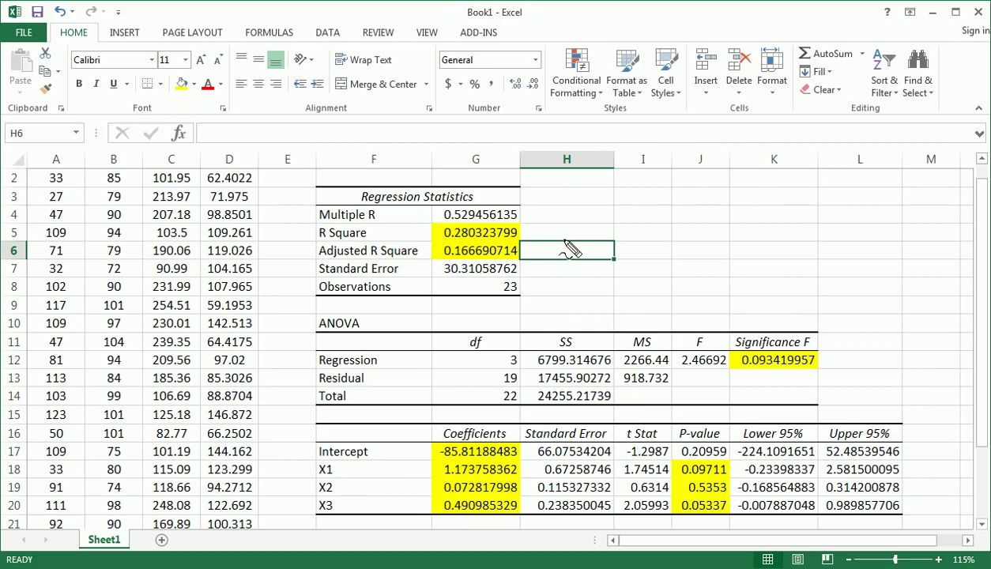
# Step: Draw green pen arrows pointing at the R Square and Adjusted R Square values, and circle the Adjusted R Square value
pyautogui.moveTo(589, 221); pyautogui.dragTo(545, 230)
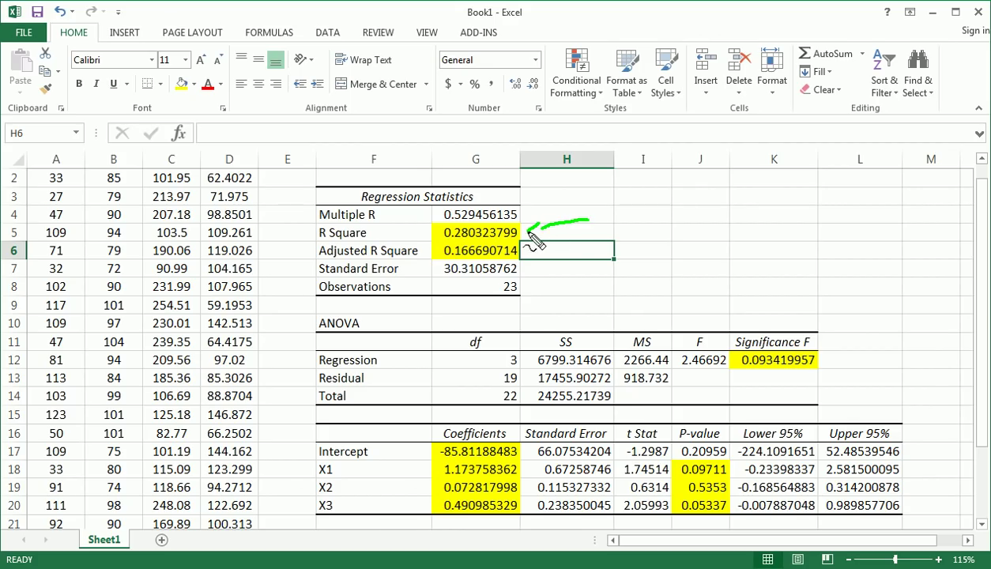
pyautogui.moveTo(532, 236)
pyautogui.mouseDown()
pyautogui.moveTo(553, 241)
pyautogui.moveTo(543, 223)
pyautogui.moveTo(529, 232)
pyautogui.moveTo(546, 237)
pyautogui.mouseUp()
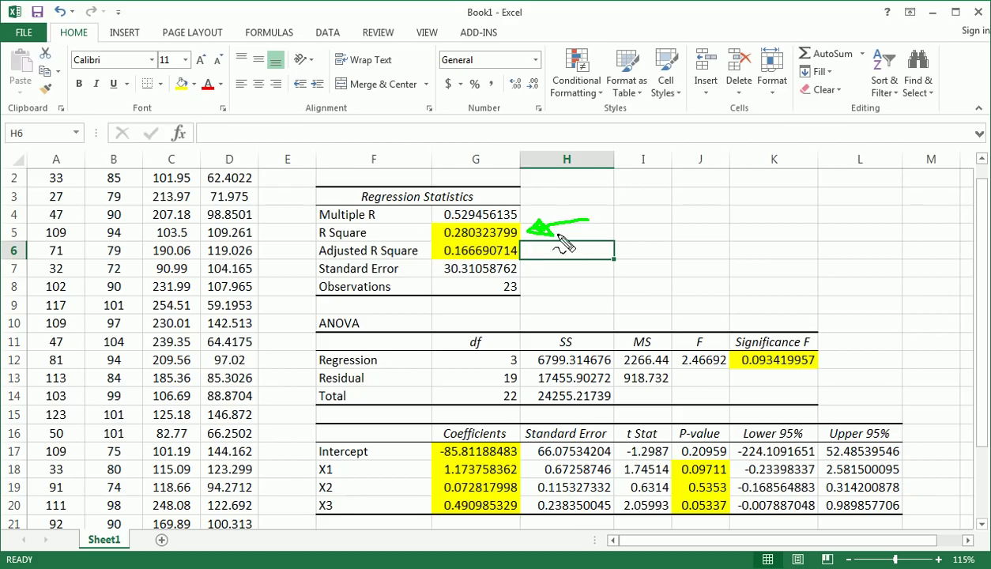
pyautogui.moveTo(585, 248)
pyautogui.mouseDown()
pyautogui.moveTo(528, 250)
pyautogui.moveTo(543, 259)
pyautogui.mouseUp()
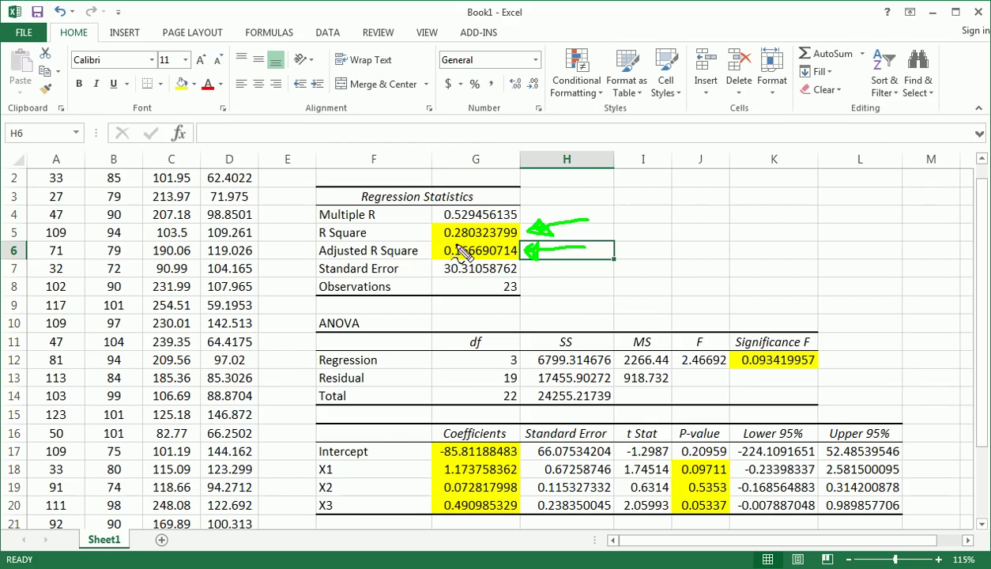
pyautogui.moveTo(434, 254); pyautogui.dragTo(449, 264)
pyautogui.moveTo(424, 252); pyautogui.dragTo(518, 251)
pyautogui.moveTo(440, 268); pyautogui.dragTo(445, 268)
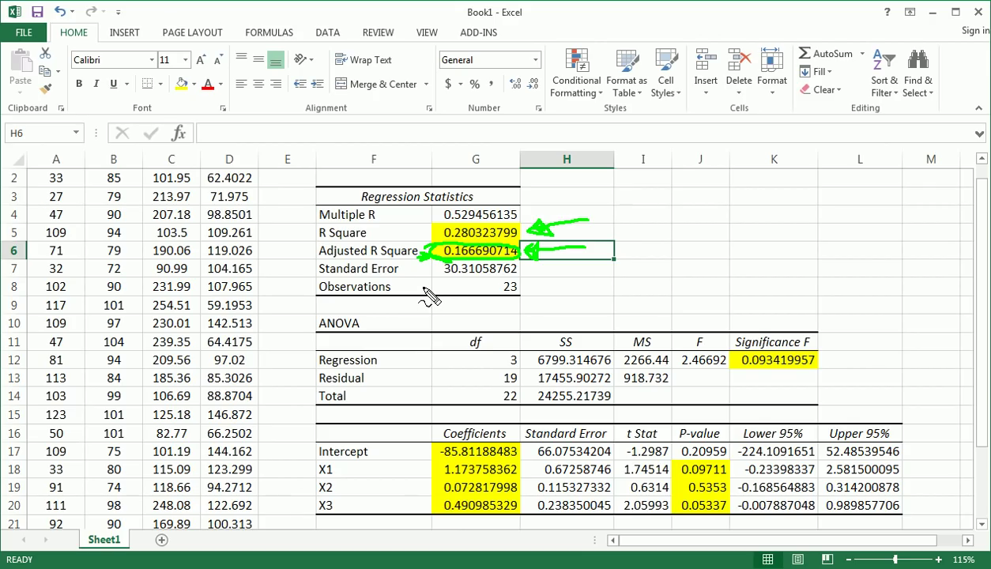
pyautogui.moveTo(423, 253); pyautogui.dragTo(404, 259)
# Step: Circle the Observations and Significance F values with the green pen, adding an arrow beside Observations
pyautogui.moveTo(496, 281)
pyautogui.mouseDown()
pyautogui.moveTo(518, 283)
pyautogui.moveTo(513, 297)
pyautogui.moveTo(492, 285)
pyautogui.mouseUp()
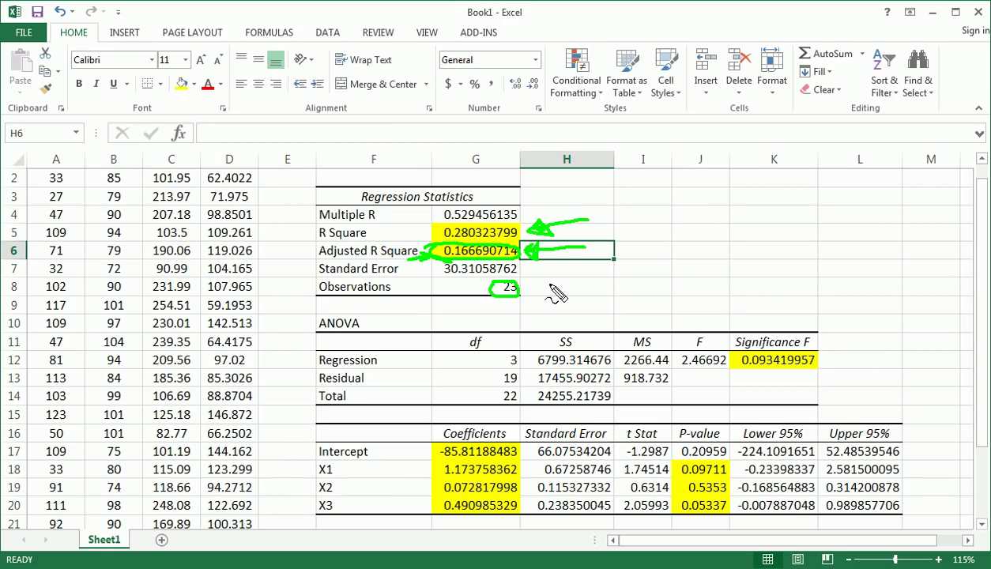
pyautogui.moveTo(566, 285)
pyautogui.mouseDown()
pyautogui.moveTo(528, 294)
pyautogui.moveTo(542, 283)
pyautogui.moveTo(547, 302)
pyautogui.mouseUp()
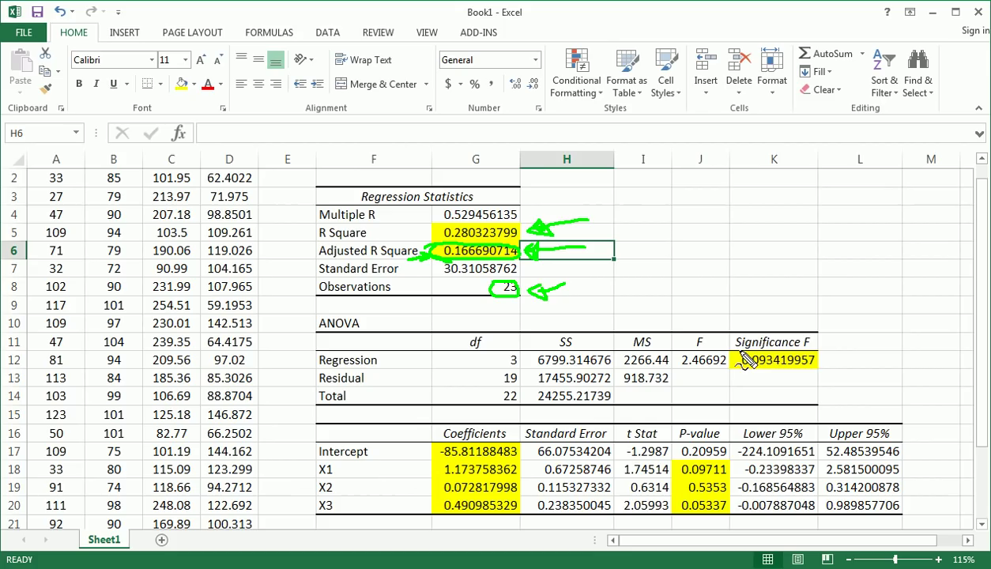
pyautogui.moveTo(747, 346)
pyautogui.mouseDown()
pyautogui.moveTo(791, 388)
pyautogui.moveTo(739, 349)
pyautogui.mouseUp()
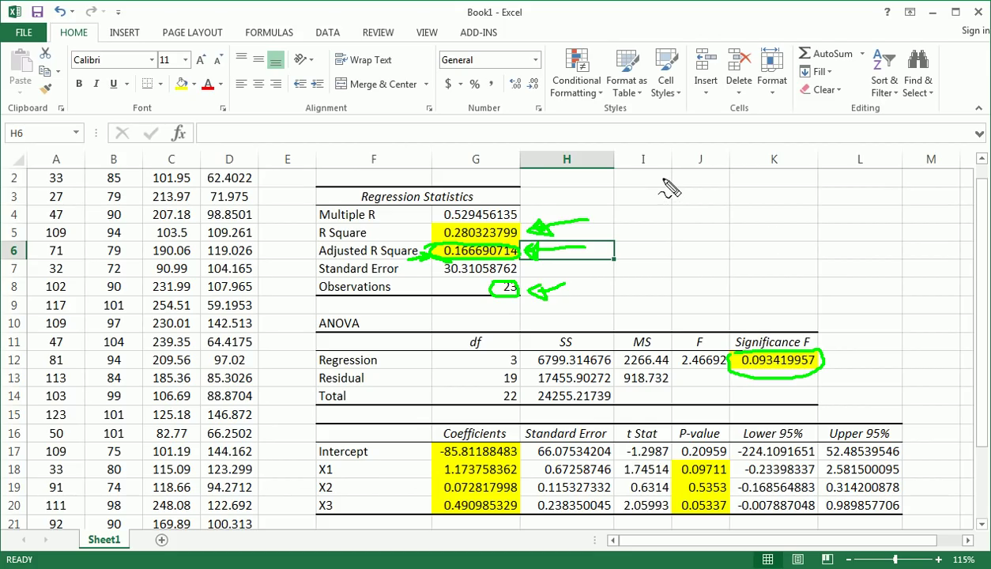
# Step: Handwrite the hypotheses H0: β1 = β2 = β3 = 0 and H1: at least one βi ≠ 0 above the ANOVA table
pyautogui.moveTo(662, 178)
pyautogui.mouseDown()
pyautogui.moveTo(662, 201)
pyautogui.moveTo(670, 190)
pyautogui.mouseUp()
pyautogui.moveTo(670, 181)
pyautogui.mouseDown()
pyautogui.moveTo(680, 210)
pyautogui.moveTo(663, 241)
pyautogui.moveTo(675, 235)
pyautogui.mouseUp()
pyautogui.moveTo(675, 225); pyautogui.dragTo(676, 251)
pyautogui.click(688, 229)
pyautogui.click(687, 239)
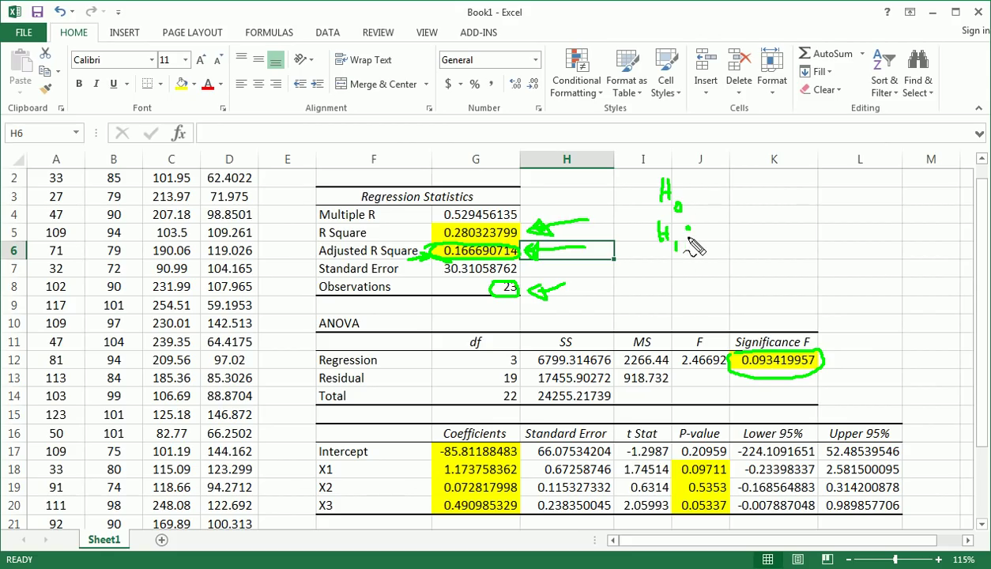
pyautogui.click(692, 188)
pyautogui.click(692, 197)
pyautogui.moveTo(718, 182)
pyautogui.mouseDown()
pyautogui.moveTo(716, 211)
pyautogui.moveTo(721, 196)
pyautogui.moveTo(733, 208)
pyautogui.moveTo(772, 190)
pyautogui.moveTo(784, 211)
pyautogui.moveTo(799, 196)
pyautogui.moveTo(800, 212)
pyautogui.moveTo(834, 191)
pyautogui.moveTo(842, 210)
pyautogui.moveTo(858, 196)
pyautogui.moveTo(870, 214)
pyautogui.moveTo(896, 189)
pyautogui.mouseUp()
pyautogui.moveTo(883, 199); pyautogui.dragTo(905, 187)
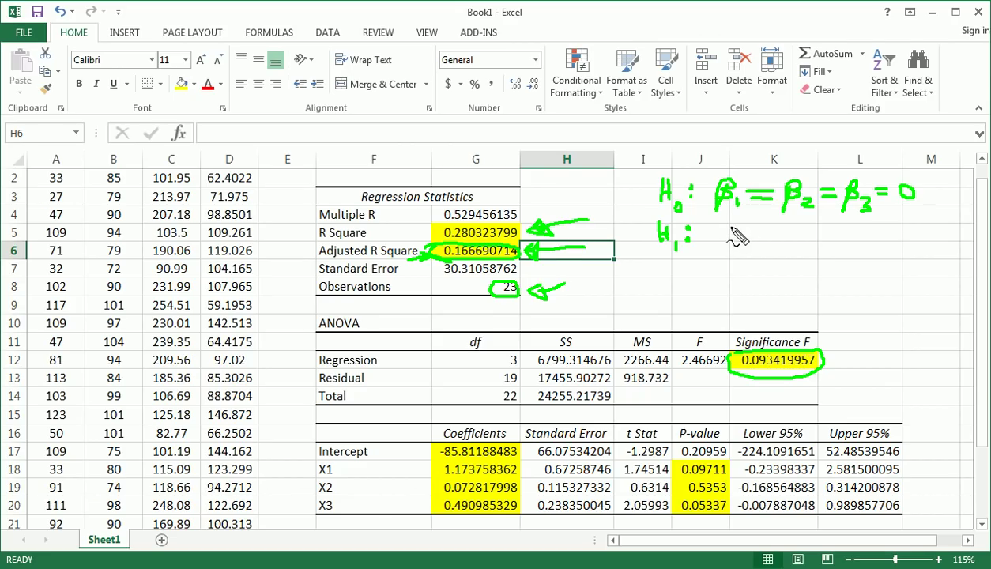
pyautogui.moveTo(726, 231); pyautogui.dragTo(896, 238)
pyautogui.moveTo(730, 257)
pyautogui.mouseDown()
pyautogui.moveTo(717, 289)
pyautogui.moveTo(744, 264)
pyautogui.moveTo(775, 275)
pyautogui.moveTo(780, 266)
pyautogui.moveTo(771, 280)
pyautogui.moveTo(784, 268)
pyautogui.moveTo(808, 273)
pyautogui.moveTo(803, 259)
pyautogui.mouseUp()
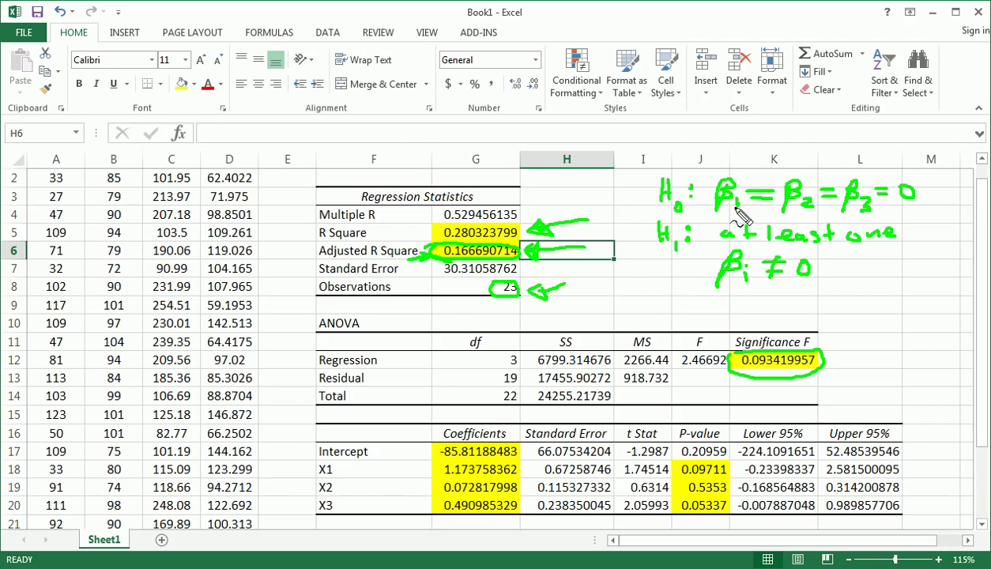
# Step: Circle the two handwritten hypotheses and write α = 0.05 beneath them
pyautogui.moveTo(656, 191)
pyautogui.mouseDown()
pyautogui.moveTo(901, 166)
pyautogui.moveTo(872, 273)
pyautogui.moveTo(651, 169)
pyautogui.moveTo(676, 141)
pyautogui.mouseUp()
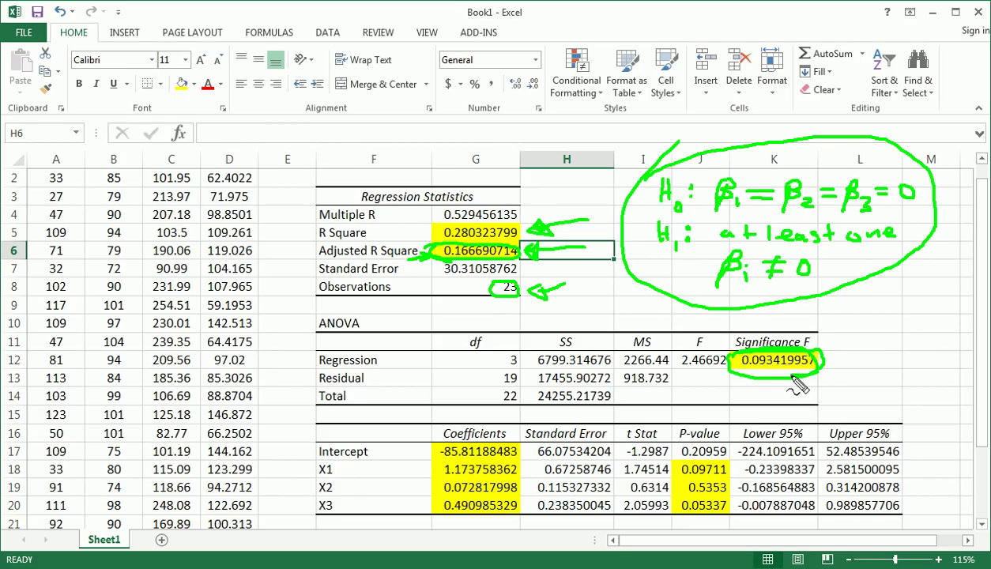
pyautogui.moveTo(656, 311)
pyautogui.mouseDown()
pyautogui.moveTo(633, 319)
pyautogui.moveTo(777, 321)
pyautogui.mouseUp()
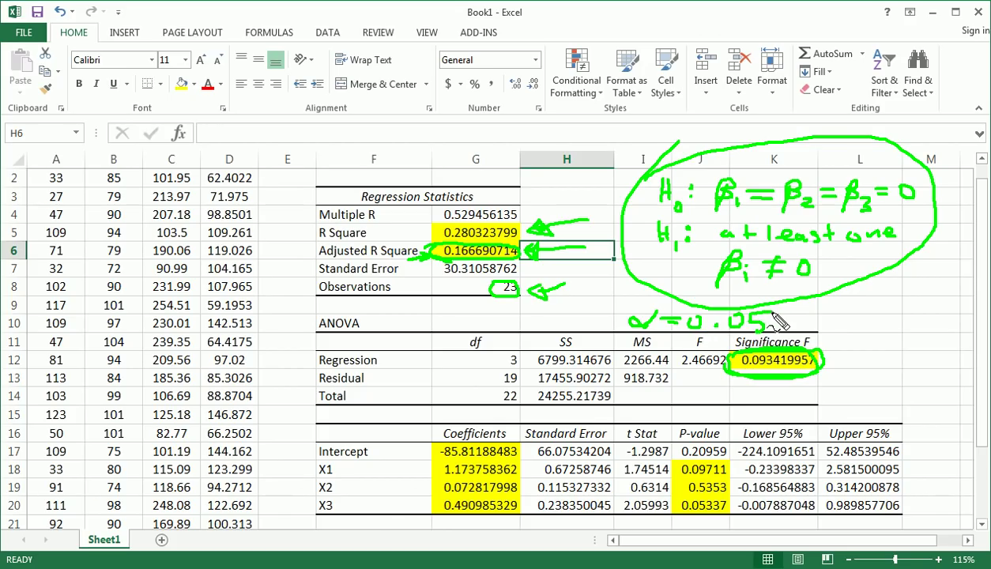
# Step: Circle the handwritten H0 hypothesis and the P-value column with the green pen, and clear all the drawings
pyautogui.moveTo(649, 190)
pyautogui.mouseDown()
pyautogui.moveTo(732, 170)
pyautogui.moveTo(917, 222)
pyautogui.moveTo(759, 229)
pyautogui.moveTo(657, 180)
pyautogui.mouseUp()
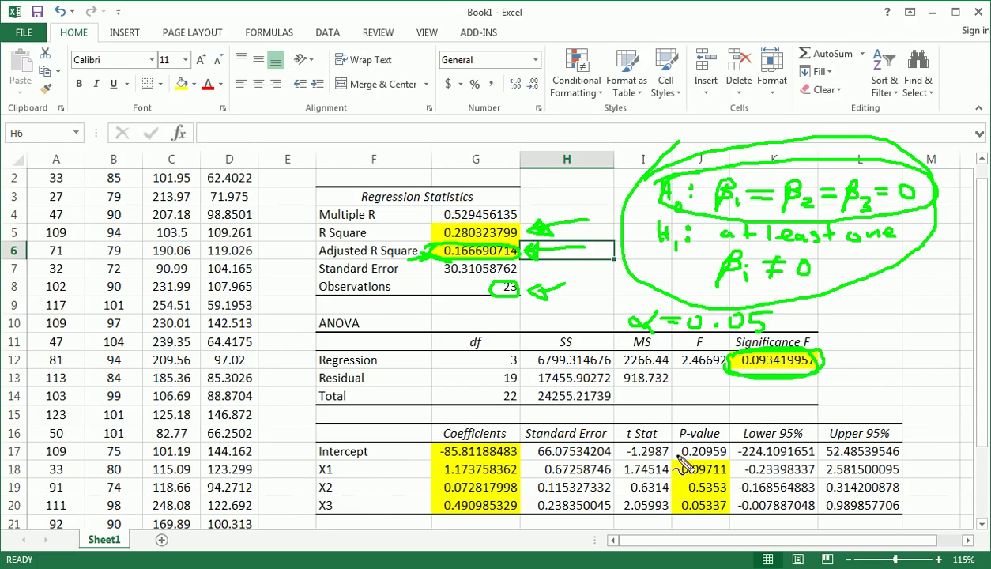
pyautogui.moveTo(655, 426)
pyautogui.mouseDown()
pyautogui.moveTo(735, 476)
pyautogui.moveTo(740, 528)
pyautogui.moveTo(645, 452)
pyautogui.moveTo(679, 418)
pyautogui.mouseUp()
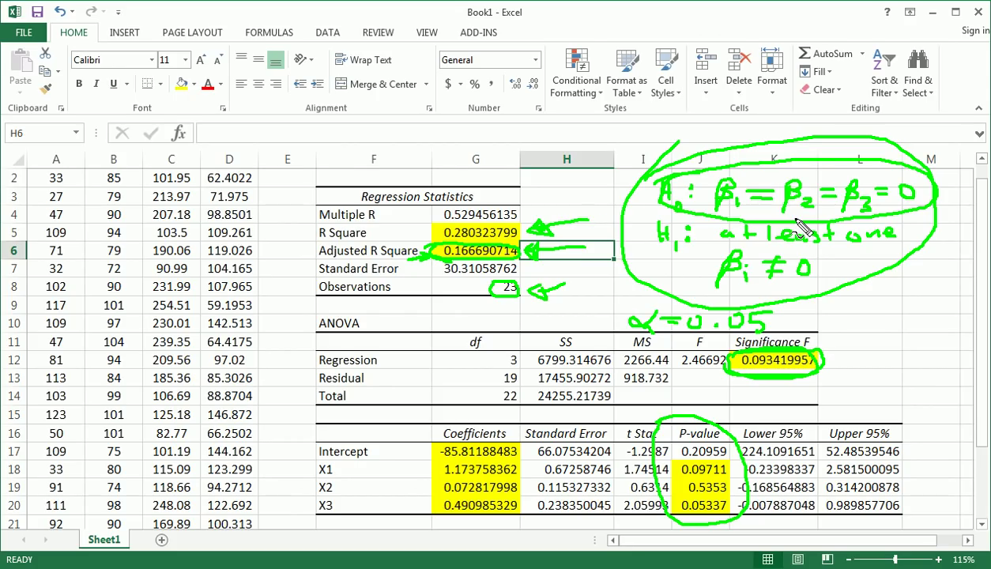
pyautogui.press('Escape')
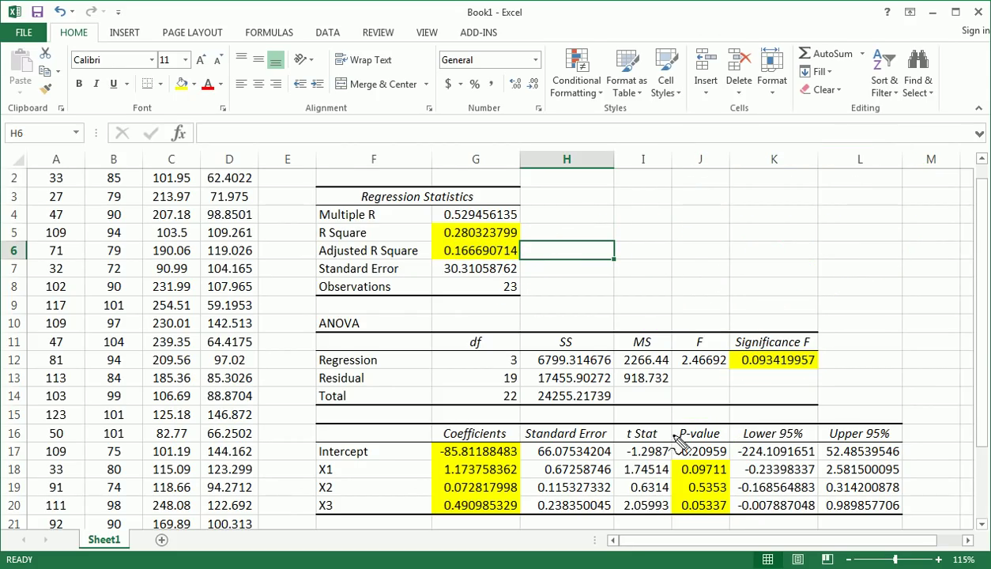
# Step: Circle the P-values of X1, X2 and X3, and handwrite the hypotheses H0: β1 = 0 and H1: β1 ≠ 0 above the ANOVA table
pyautogui.moveTo(670, 455)
pyautogui.mouseDown()
pyautogui.moveTo(713, 449)
pyautogui.moveTo(737, 486)
pyautogui.moveTo(668, 510)
pyautogui.moveTo(670, 454)
pyautogui.moveTo(674, 491)
pyautogui.mouseUp()
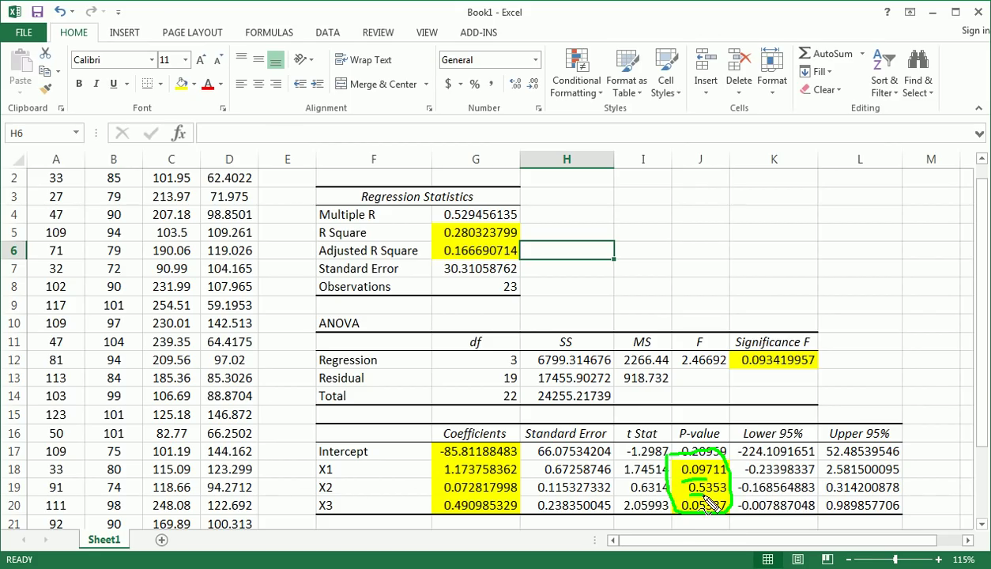
pyautogui.moveTo(644, 180)
pyautogui.mouseDown()
pyautogui.moveTo(647, 210)
pyautogui.moveTo(668, 225)
pyautogui.mouseUp()
pyautogui.click(686, 201)
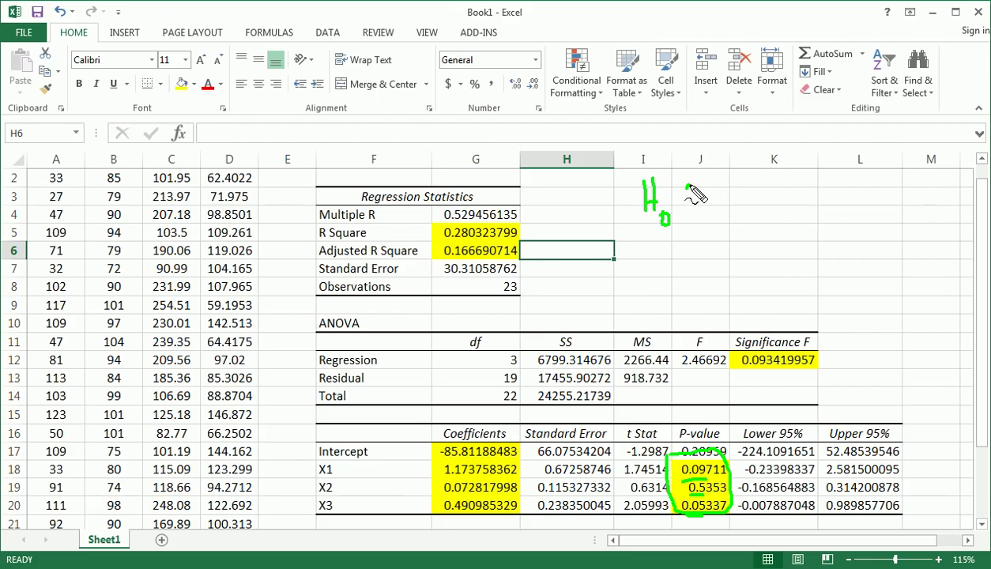
pyautogui.click(686, 215)
pyautogui.moveTo(717, 183)
pyautogui.mouseDown()
pyautogui.moveTo(705, 226)
pyautogui.moveTo(731, 225)
pyautogui.mouseUp()
pyautogui.moveTo(748, 188)
pyautogui.mouseDown()
pyautogui.moveTo(802, 205)
pyautogui.moveTo(800, 186)
pyautogui.mouseUp()
pyautogui.moveTo(645, 234); pyautogui.dragTo(644, 261)
pyautogui.moveTo(658, 232)
pyautogui.mouseDown()
pyautogui.moveTo(672, 282)
pyautogui.moveTo(709, 248)
pyautogui.moveTo(729, 271)
pyautogui.moveTo(776, 248)
pyautogui.moveTo(758, 273)
pyautogui.mouseUp()
pyautogui.moveTo(794, 243)
pyautogui.mouseDown()
pyautogui.moveTo(803, 250)
pyautogui.moveTo(795, 242)
pyautogui.mouseUp()
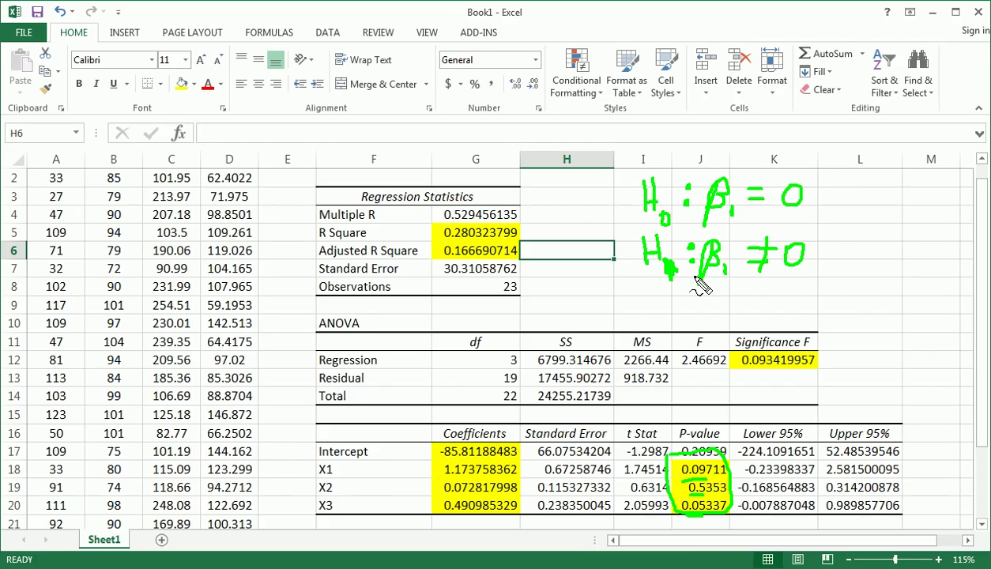
# Step: Circle the handwritten β1 ≠ 0 hypothesis and the P-value of X1, and cross out the X1 label
pyautogui.moveTo(621, 251)
pyautogui.mouseDown()
pyautogui.moveTo(707, 221)
pyautogui.moveTo(790, 266)
pyautogui.moveTo(642, 239)
pyautogui.mouseUp()
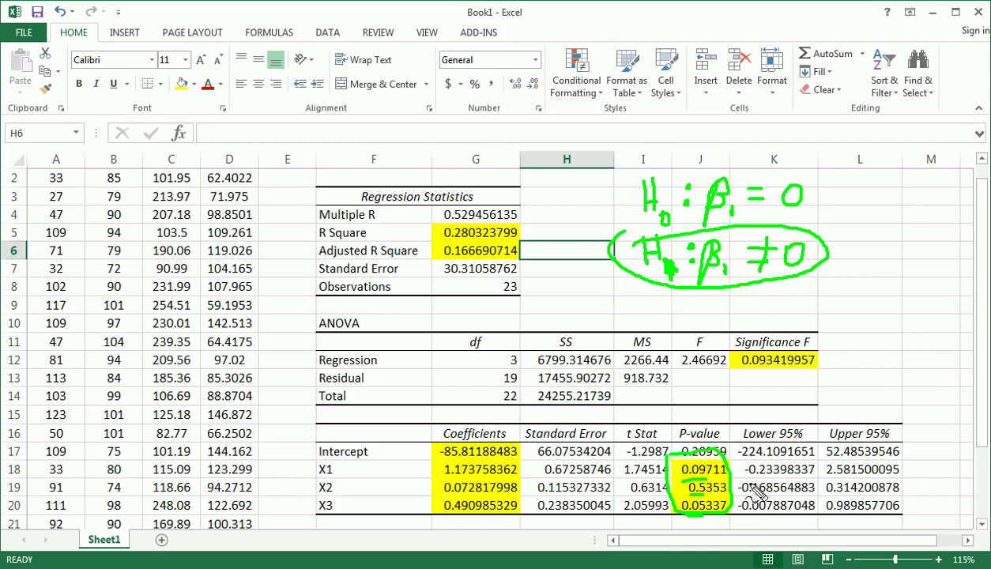
pyautogui.moveTo(695, 481)
pyautogui.mouseDown()
pyautogui.moveTo(670, 457)
pyautogui.moveTo(735, 463)
pyautogui.moveTo(700, 483)
pyautogui.moveTo(729, 485)
pyautogui.mouseUp()
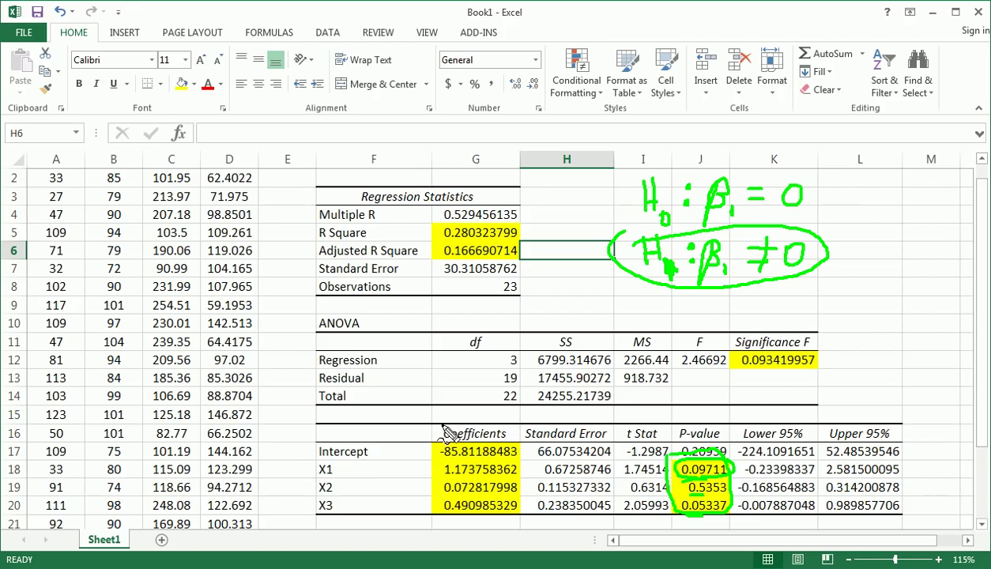
pyautogui.moveTo(307, 476)
pyautogui.mouseDown()
pyautogui.moveTo(335, 472)
pyautogui.moveTo(322, 465)
pyautogui.mouseUp()
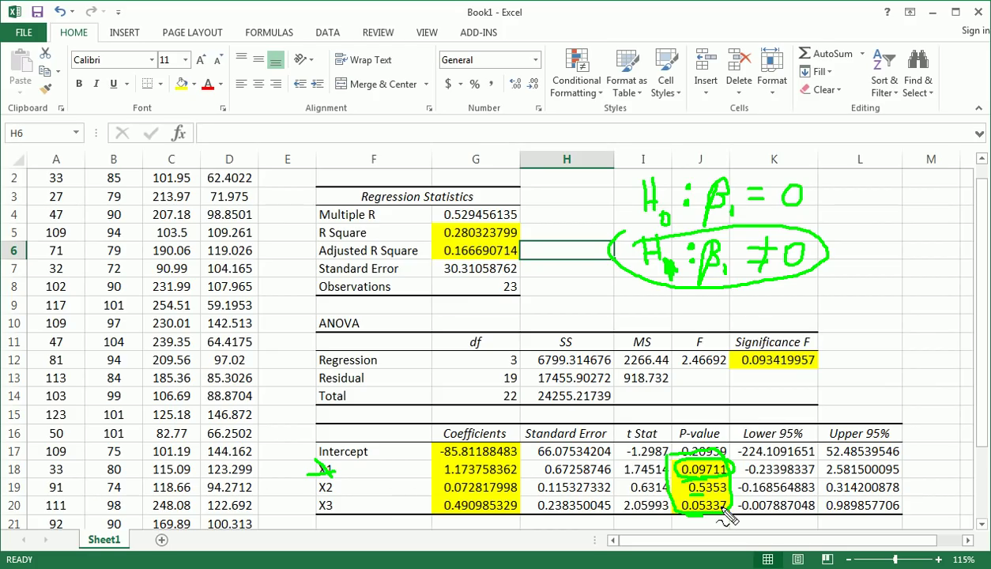
# Step: Change both handwritten hypotheses to β2, mark the P-values of X2 and X3, cross out X2, and circle the hypothesis pair
pyautogui.moveTo(731, 212)
pyautogui.mouseDown()
pyautogui.moveTo(736, 230)
pyautogui.moveTo(716, 283)
pyautogui.moveTo(725, 290)
pyautogui.mouseUp()
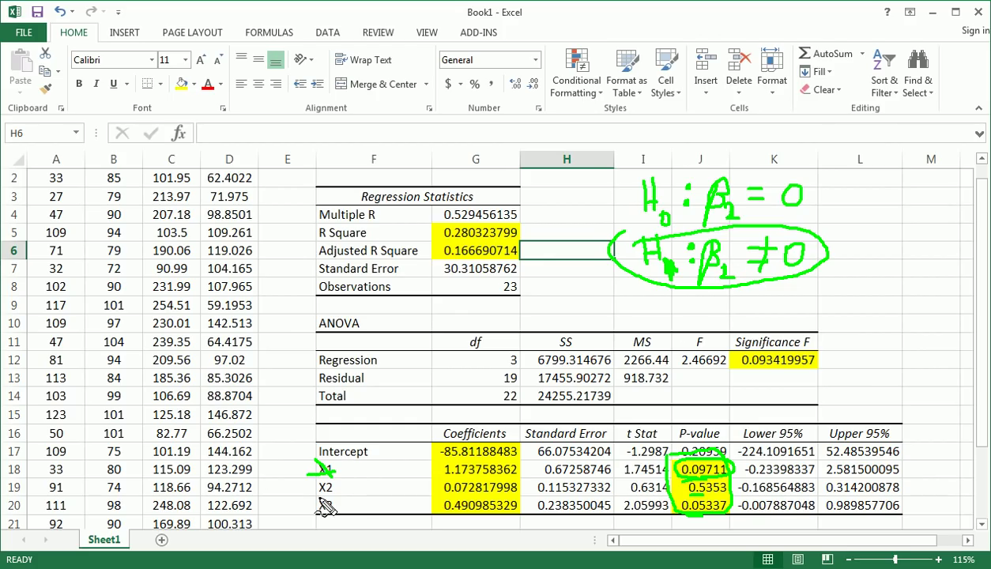
pyautogui.moveTo(318, 498); pyautogui.dragTo(344, 496)
pyautogui.moveTo(698, 497)
pyautogui.mouseDown()
pyautogui.moveTo(725, 502)
pyautogui.moveTo(728, 475)
pyautogui.moveTo(685, 468)
pyautogui.mouseUp()
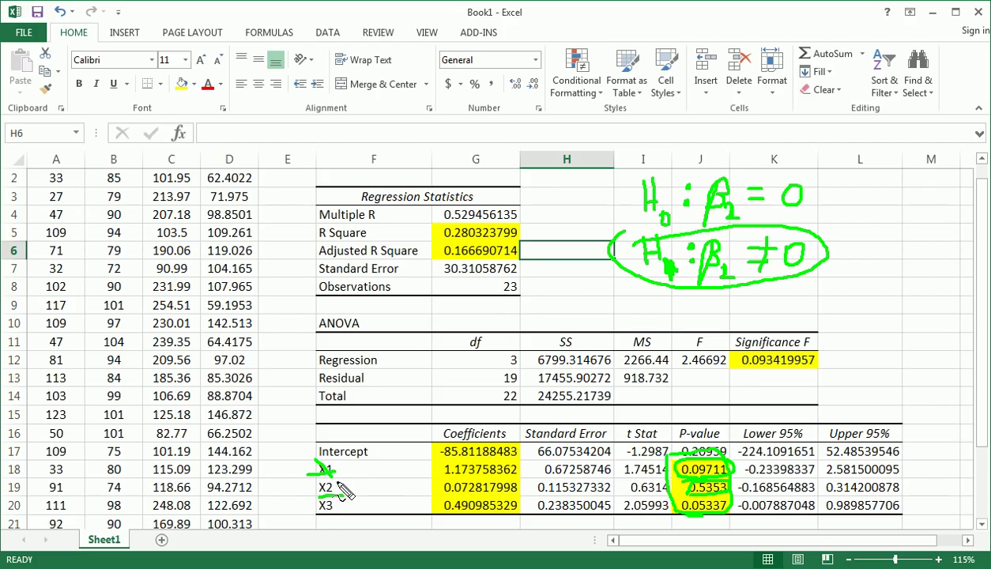
pyautogui.moveTo(334, 474)
pyautogui.mouseDown()
pyautogui.moveTo(318, 496)
pyautogui.moveTo(340, 491)
pyautogui.mouseUp()
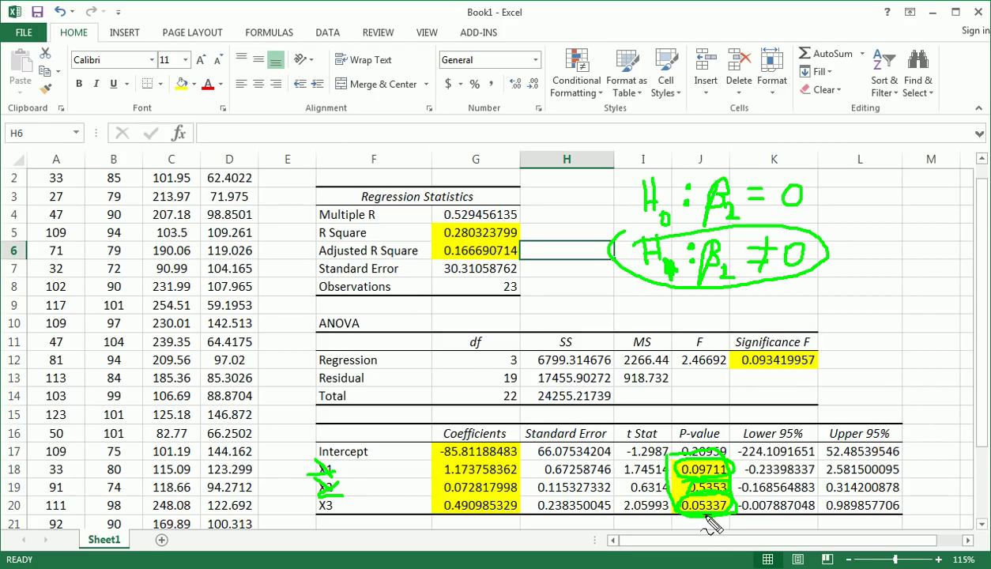
pyautogui.moveTo(743, 301)
pyautogui.mouseDown()
pyautogui.moveTo(680, 304)
pyautogui.moveTo(755, 155)
pyautogui.moveTo(840, 286)
pyautogui.moveTo(723, 310)
pyautogui.mouseUp()
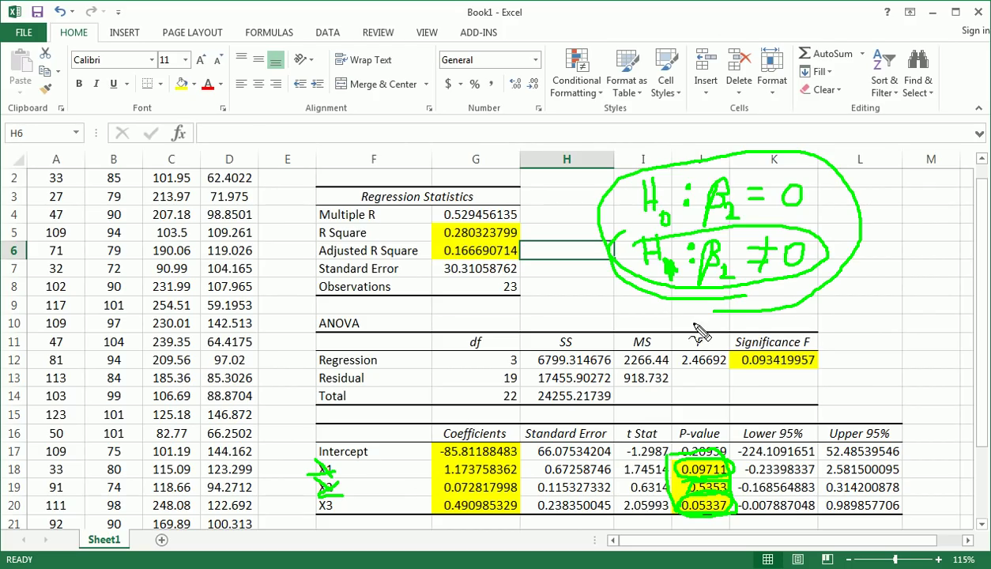
# Step: Erase the existing drawings, circle the Significance F value and the Coefficients column in turn, and clear each mark
pyautogui.press('e')
pyautogui.moveTo(712, 347)
pyautogui.mouseDown()
pyautogui.moveTo(825, 355)
pyautogui.moveTo(727, 346)
pyautogui.mouseUp()
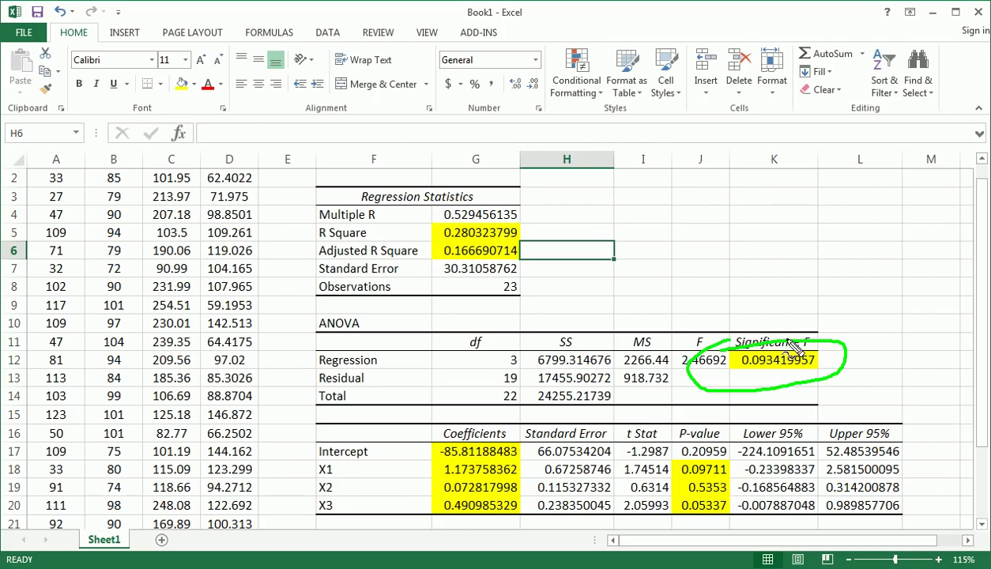
pyautogui.press('Escape')
pyautogui.moveTo(421, 442)
pyautogui.mouseDown()
pyautogui.moveTo(455, 426)
pyautogui.moveTo(518, 439)
pyautogui.moveTo(447, 528)
pyautogui.moveTo(430, 445)
pyautogui.mouseUp()
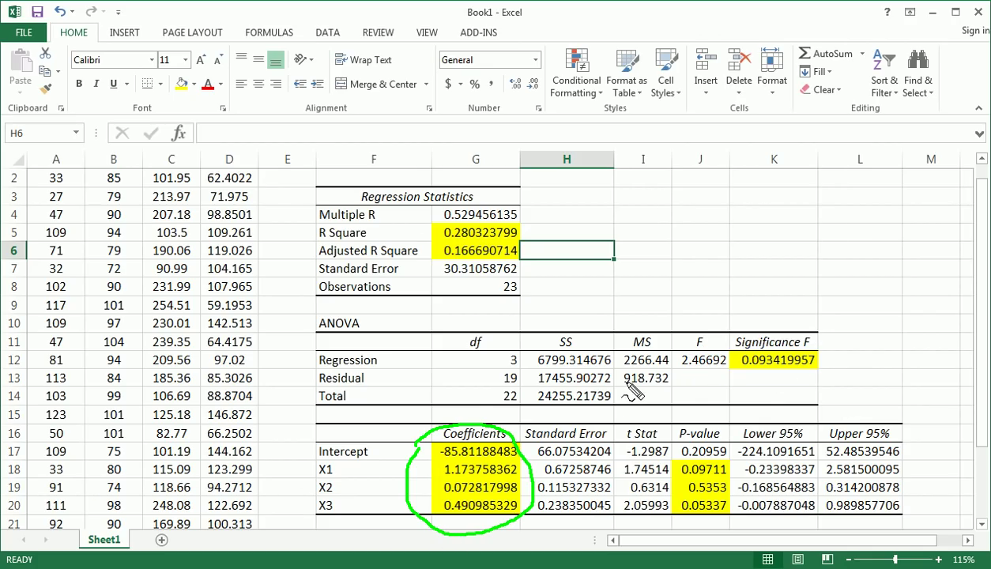
pyautogui.press('Escape')
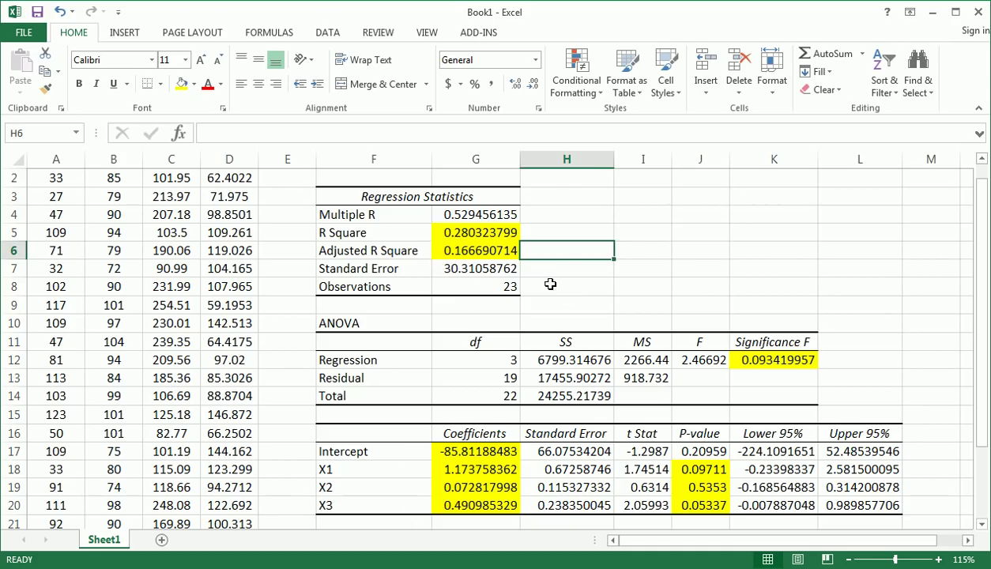
# Step: Handwrite the regression equation Ŷ = -85 + 1.17X1 + 0.07X2 + .49X3 beside the Regression Statistics and draw a box around it
pyautogui.click(497, 305)
pyautogui.moveTo(573, 209)
pyautogui.mouseDown()
pyautogui.moveTo(575, 191)
pyautogui.moveTo(606, 217)
pyautogui.moveTo(637, 213)
pyautogui.moveTo(641, 203)
pyautogui.moveTo(649, 222)
pyautogui.moveTo(668, 200)
pyautogui.mouseUp()
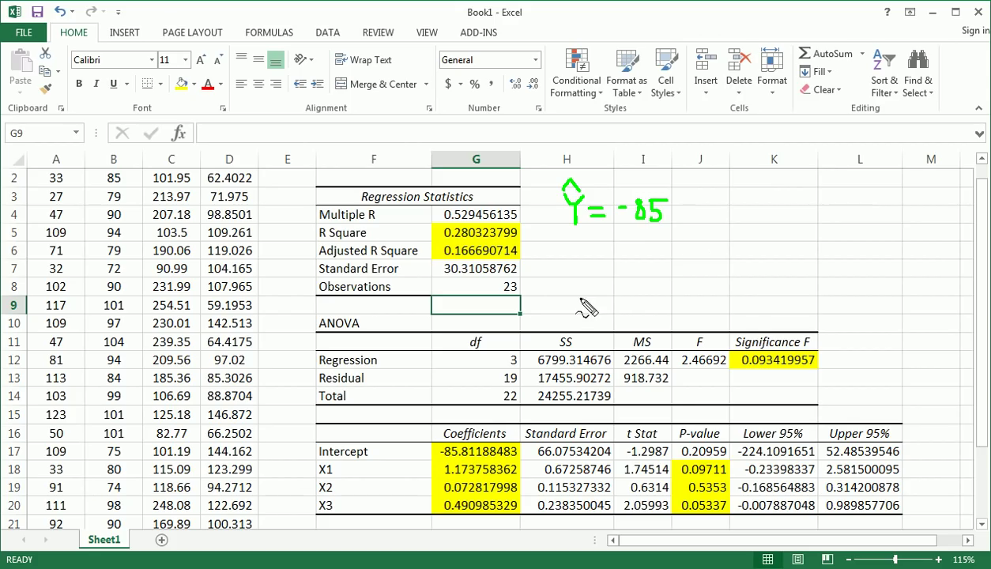
pyautogui.moveTo(681, 201)
pyautogui.mouseDown()
pyautogui.moveTo(681, 220)
pyautogui.moveTo(694, 210)
pyautogui.moveTo(698, 218)
pyautogui.moveTo(758, 219)
pyautogui.moveTo(747, 220)
pyautogui.moveTo(765, 231)
pyautogui.moveTo(832, 208)
pyautogui.moveTo(895, 230)
pyautogui.mouseUp()
pyautogui.click(821, 223)
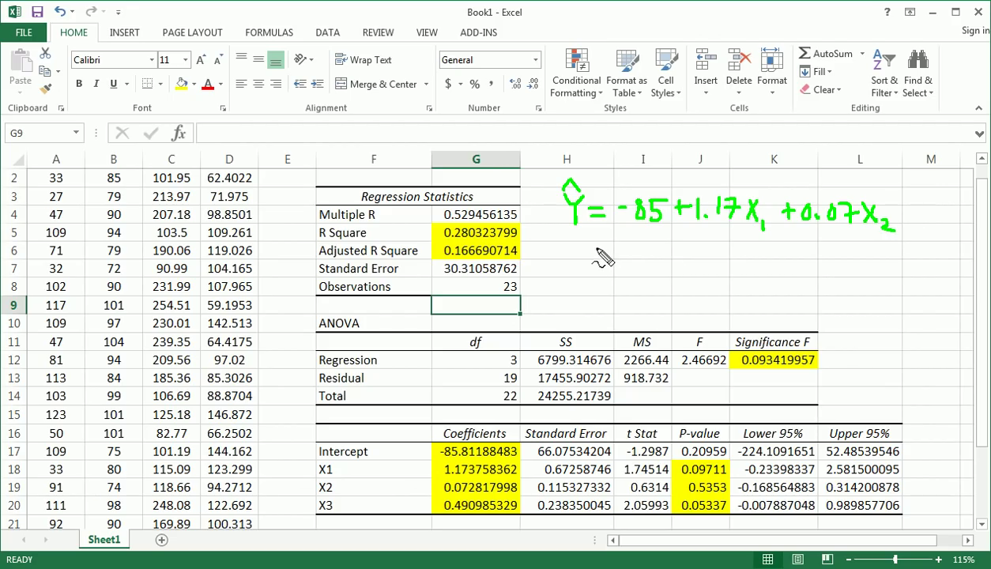
pyautogui.moveTo(595, 249)
pyautogui.mouseDown()
pyautogui.moveTo(594, 265)
pyautogui.moveTo(608, 254)
pyautogui.moveTo(644, 264)
pyautogui.mouseUp()
pyautogui.moveTo(644, 264); pyautogui.dragTo(713, 281)
pyautogui.moveTo(531, 174)
pyautogui.mouseDown()
pyautogui.moveTo(522, 316)
pyautogui.moveTo(941, 314)
pyautogui.moveTo(704, 172)
pyautogui.moveTo(536, 182)
pyautogui.mouseUp()
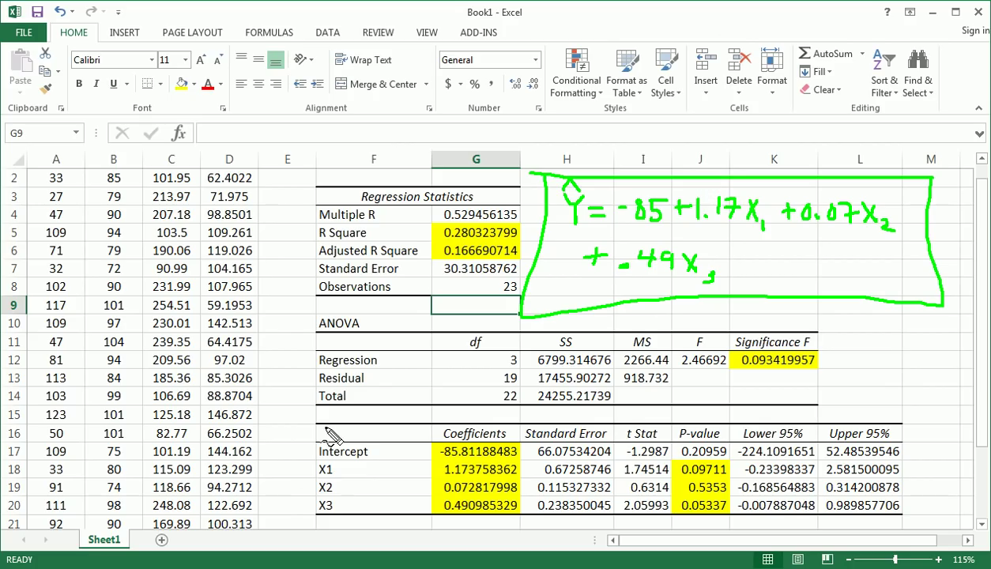
# Step: Circle the X1, X2 and X3 labels and the Ŷ in the handwritten equation, and clear all the drawings
pyautogui.moveTo(328, 467)
pyautogui.mouseDown()
pyautogui.moveTo(321, 521)
pyautogui.moveTo(354, 508)
pyautogui.mouseUp()
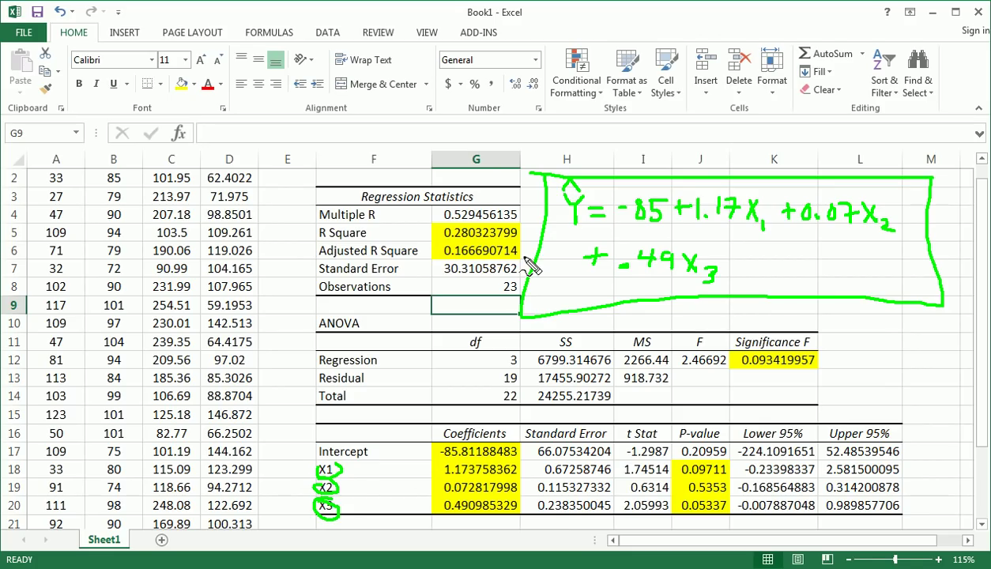
pyautogui.moveTo(571, 207)
pyautogui.mouseDown()
pyautogui.moveTo(563, 225)
pyautogui.moveTo(575, 193)
pyautogui.mouseUp()
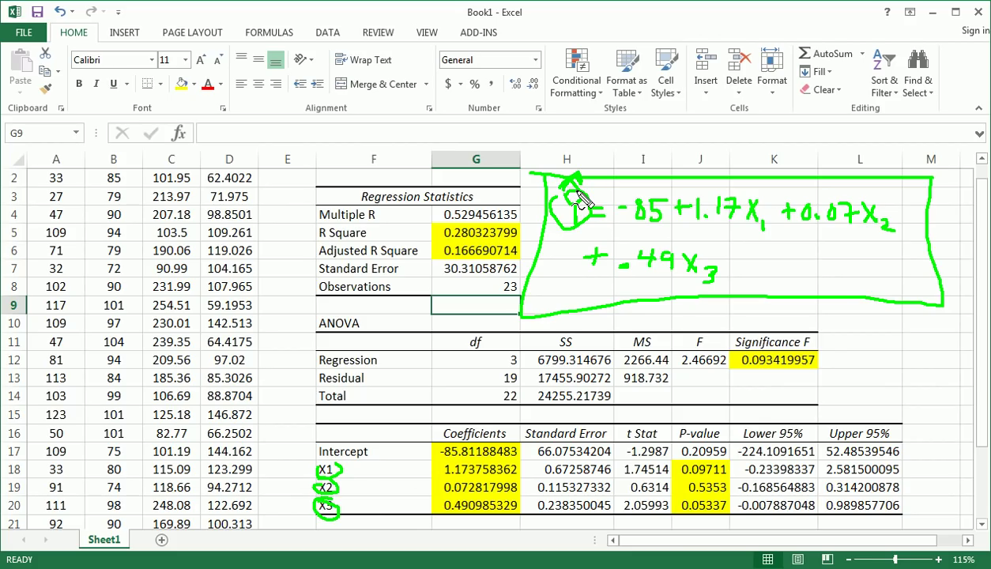
pyautogui.press('Escape')
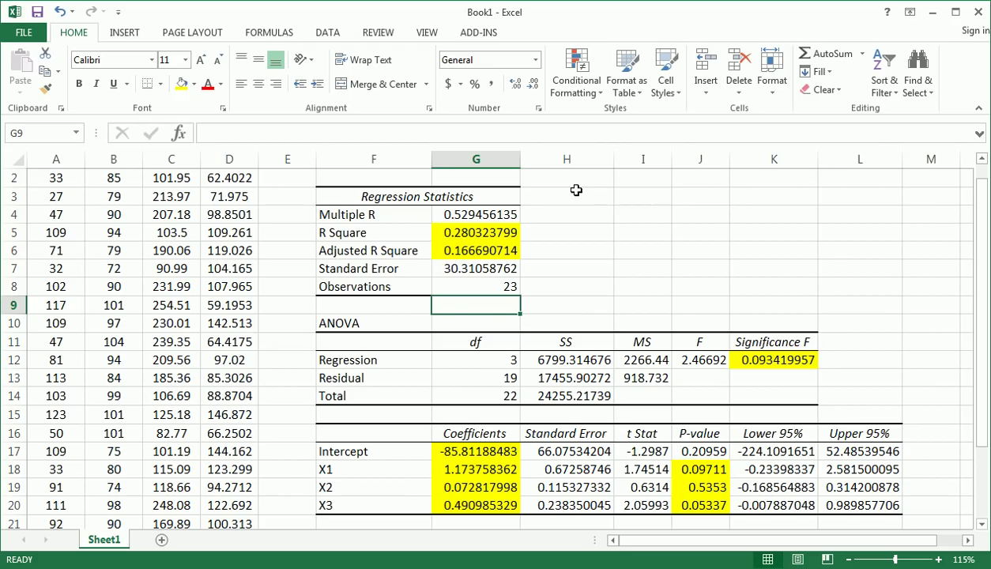
# Step: Mark the row 5 values in columns A, B and C with the green pen, circle the data around them, and clear the drawings
pyautogui.hotkey('ctrl', '2')
pyautogui.moveTo(415, 273)
pyautogui.mouseDown()
pyautogui.moveTo(320, 371)
pyautogui.moveTo(454, 269)
pyautogui.mouseUp()
pyautogui.press('e')
pyautogui.moveTo(69, 222)
pyautogui.mouseDown()
pyautogui.moveTo(210, 279)
pyautogui.moveTo(68, 225)
pyautogui.moveTo(187, 234)
pyautogui.mouseUp()
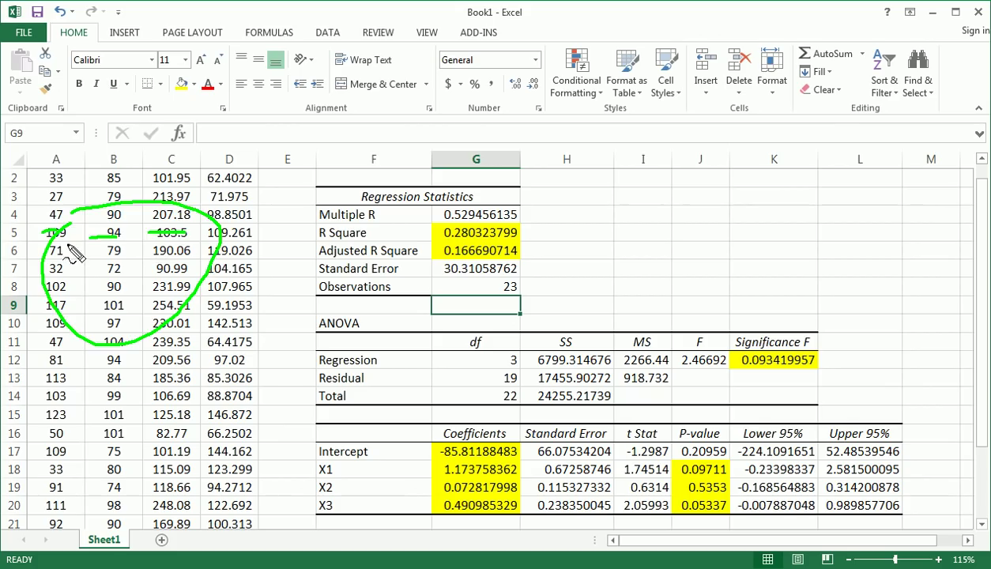
pyautogui.press('Escape')
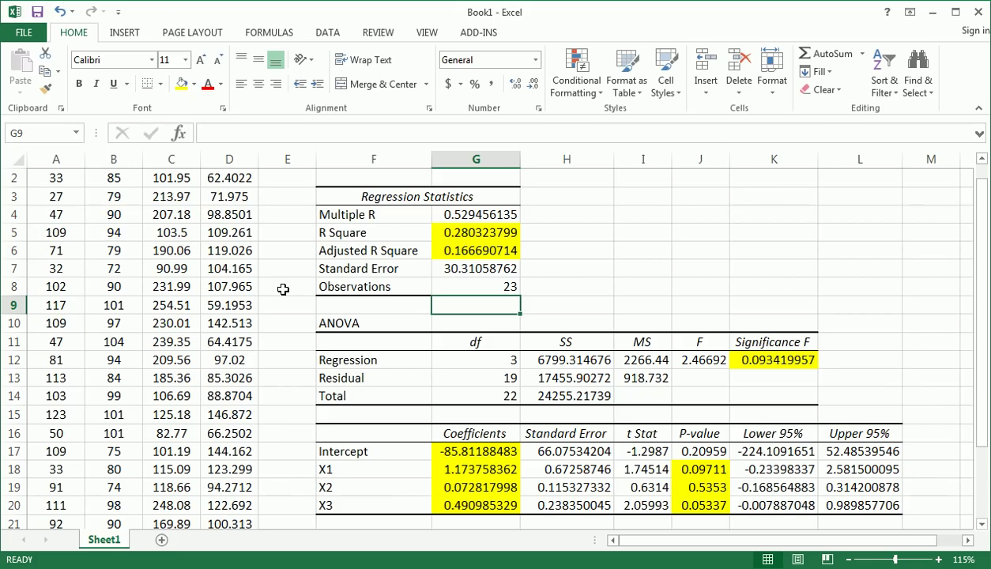